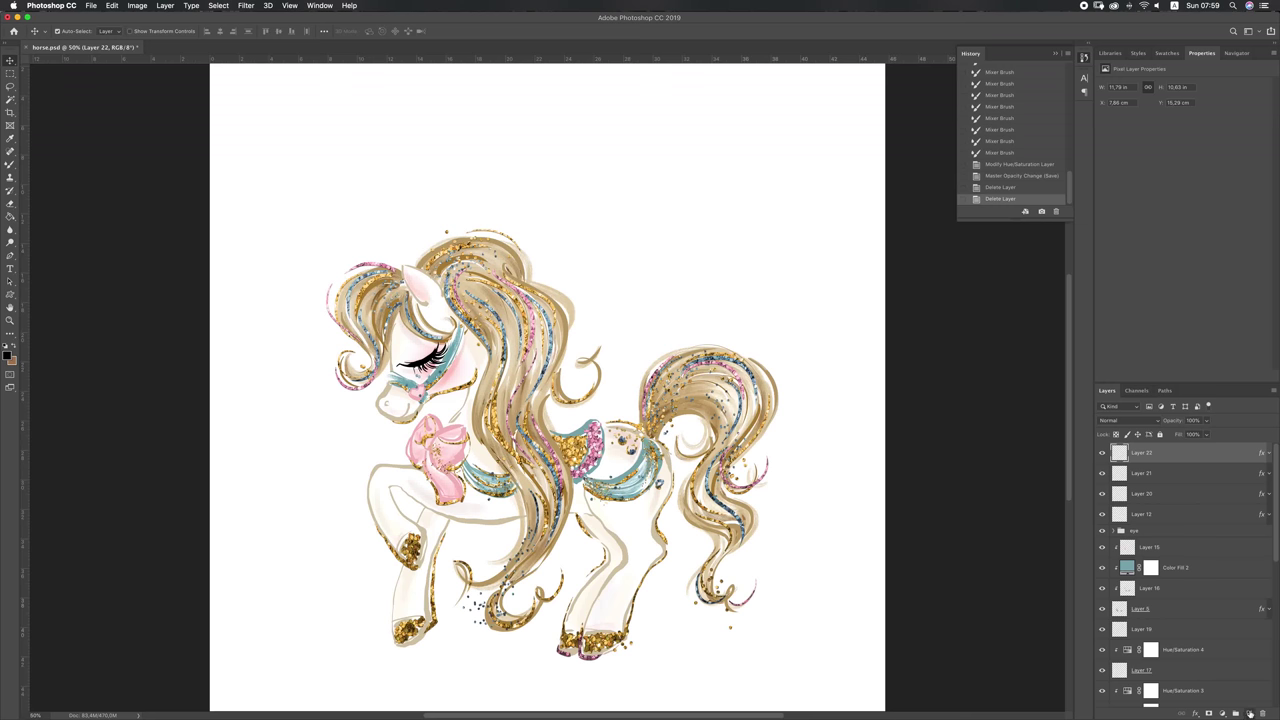
Add a new Layer 24 and load the Mixer Brush with white.
click(1249, 714)
key(b)
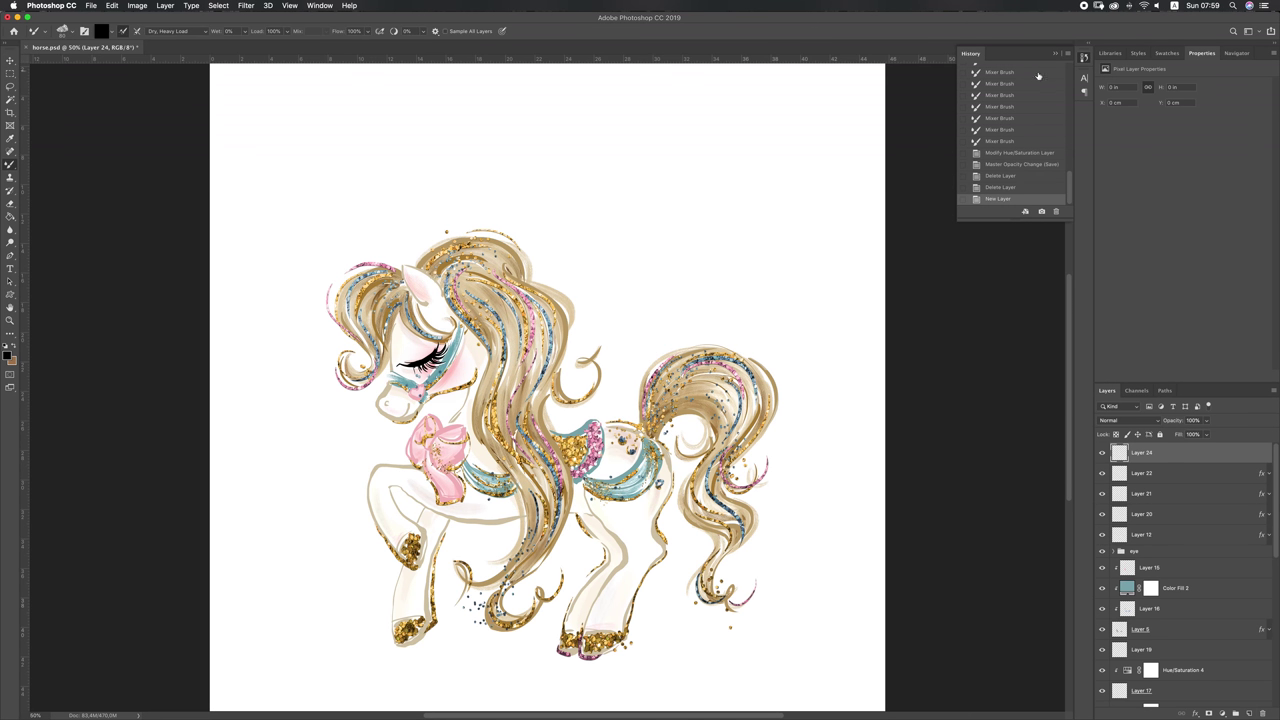
click(1167, 53)
click(1161, 85)
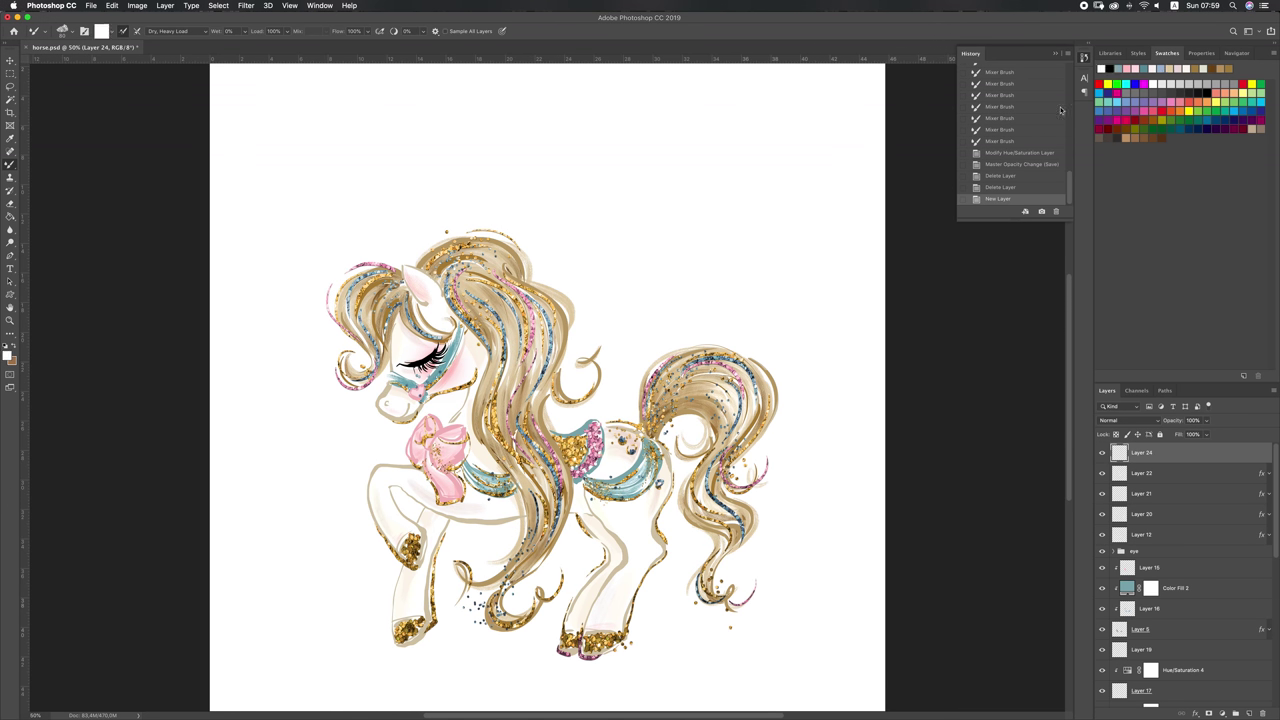
Paint white over the teal back strap, set the layer to 62% opacity, and add Layer 25.
drag(592, 150, 566, 150)
drag(592, 428, 592, 476)
mouse_move(590, 428)
mouse_down()
mouse_move(590, 476)
mouse_move(580, 445)
mouse_move(590, 448)
mouse_up()
drag(1207, 422, 1177, 452)
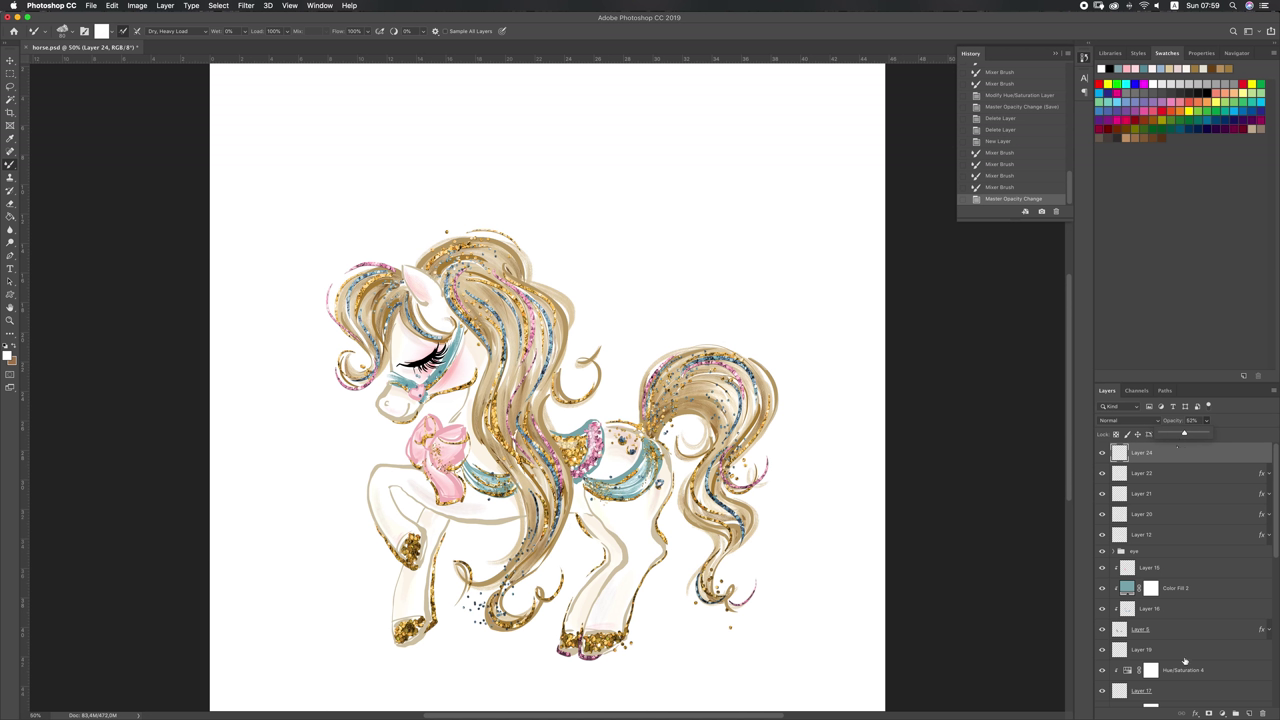
key(ctrl+shift+alt+n)
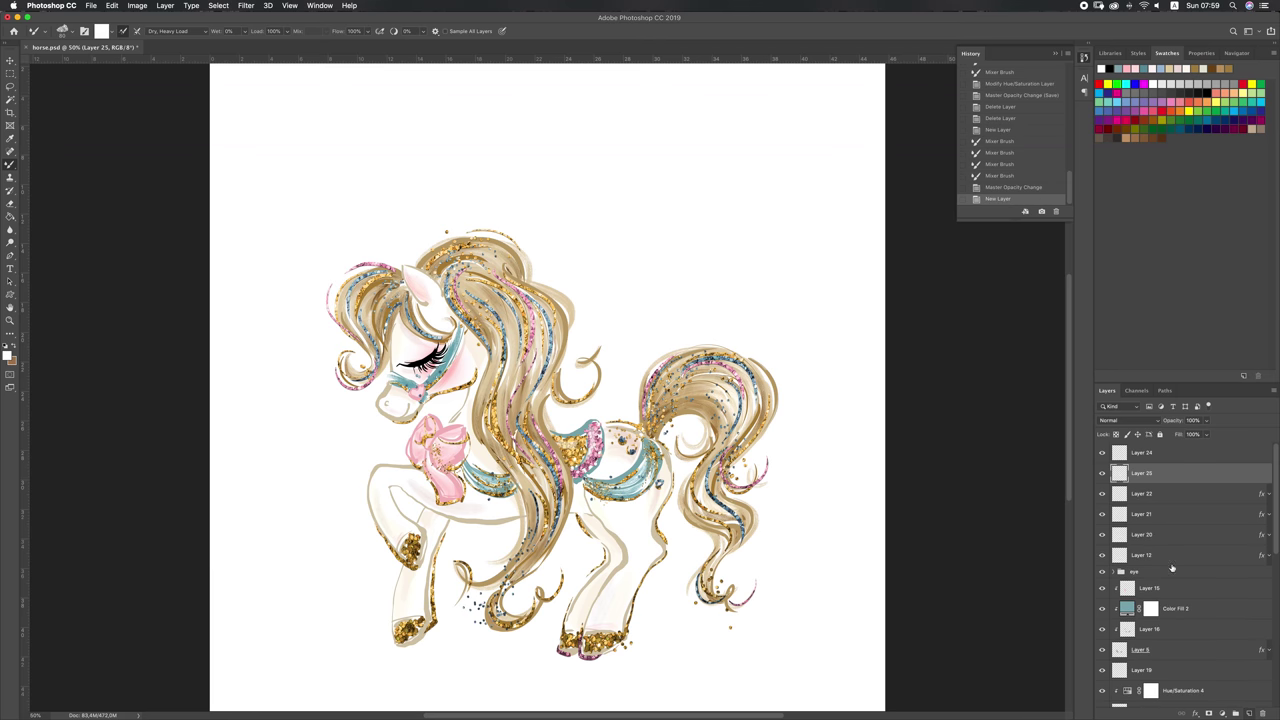
Shade the saddle and around the pink bow in black at about 34% layer opacity.
click(1109, 68)
mouse_move(562, 480)
mouse_down()
mouse_move(593, 464)
mouse_move(582, 476)
mouse_up()
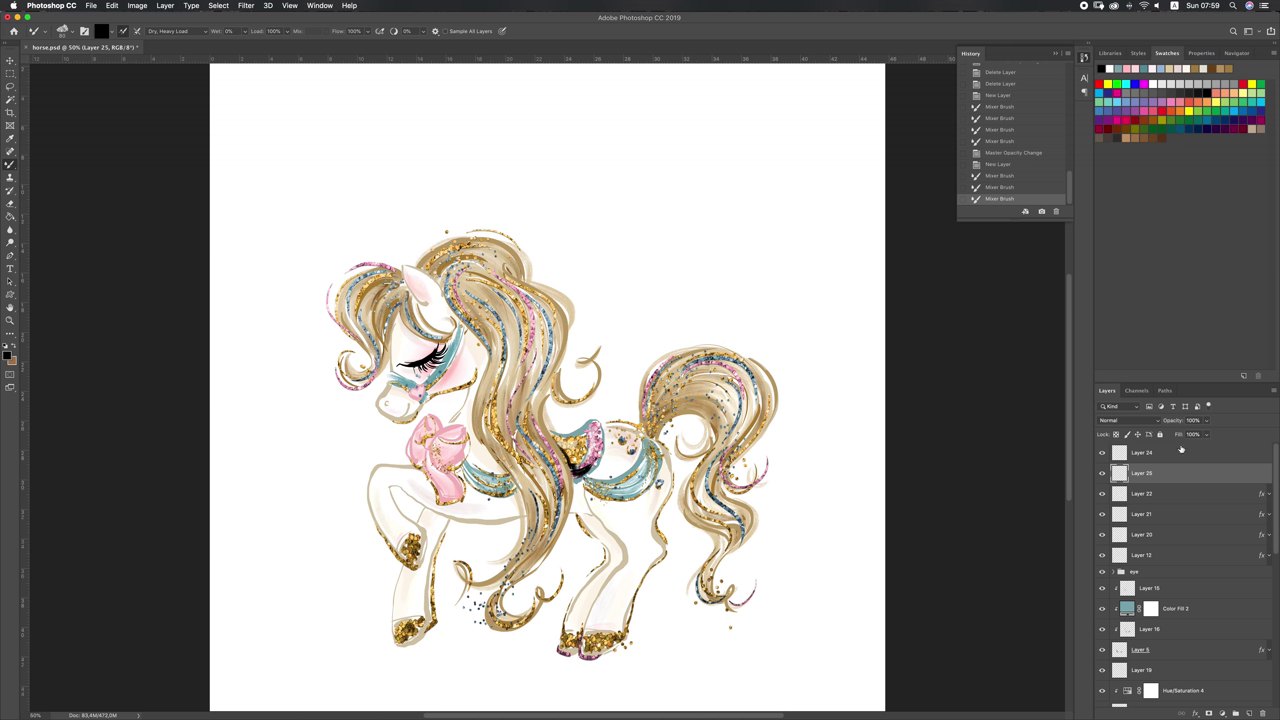
drag(1207, 424, 1172, 438)
drag(570, 474, 590, 460)
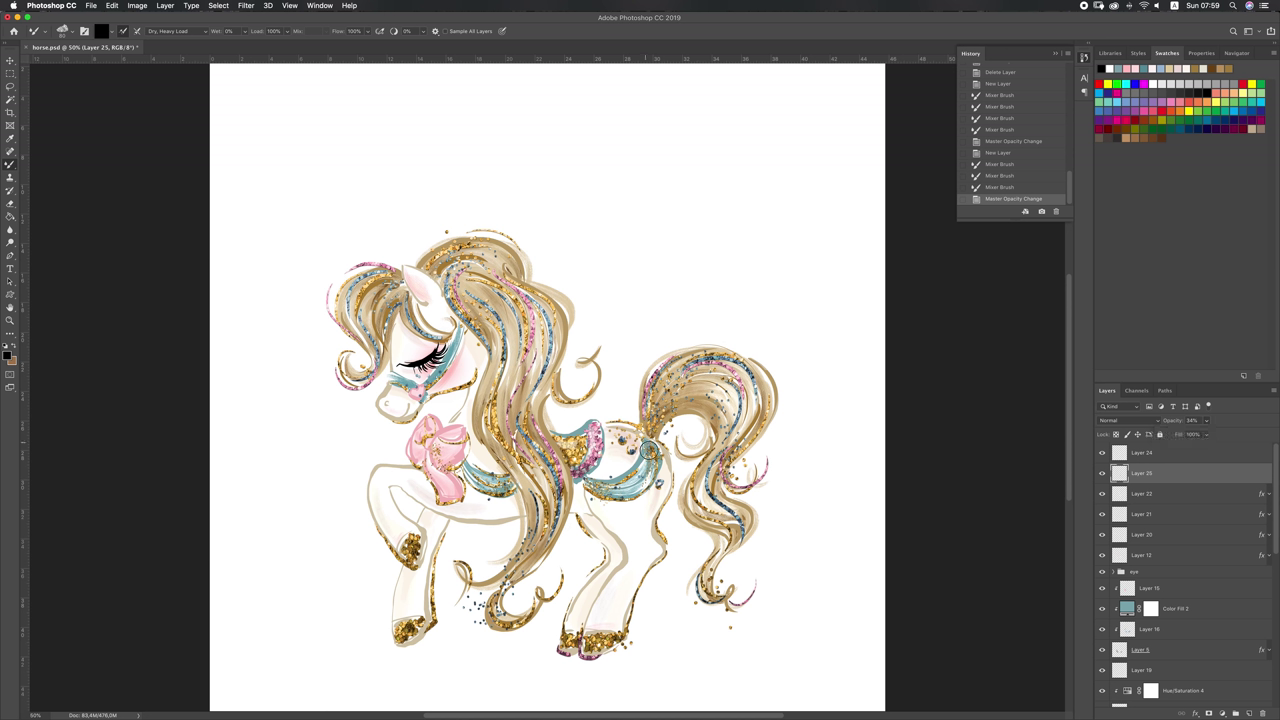
drag(640, 494, 605, 482)
drag(450, 466, 468, 475)
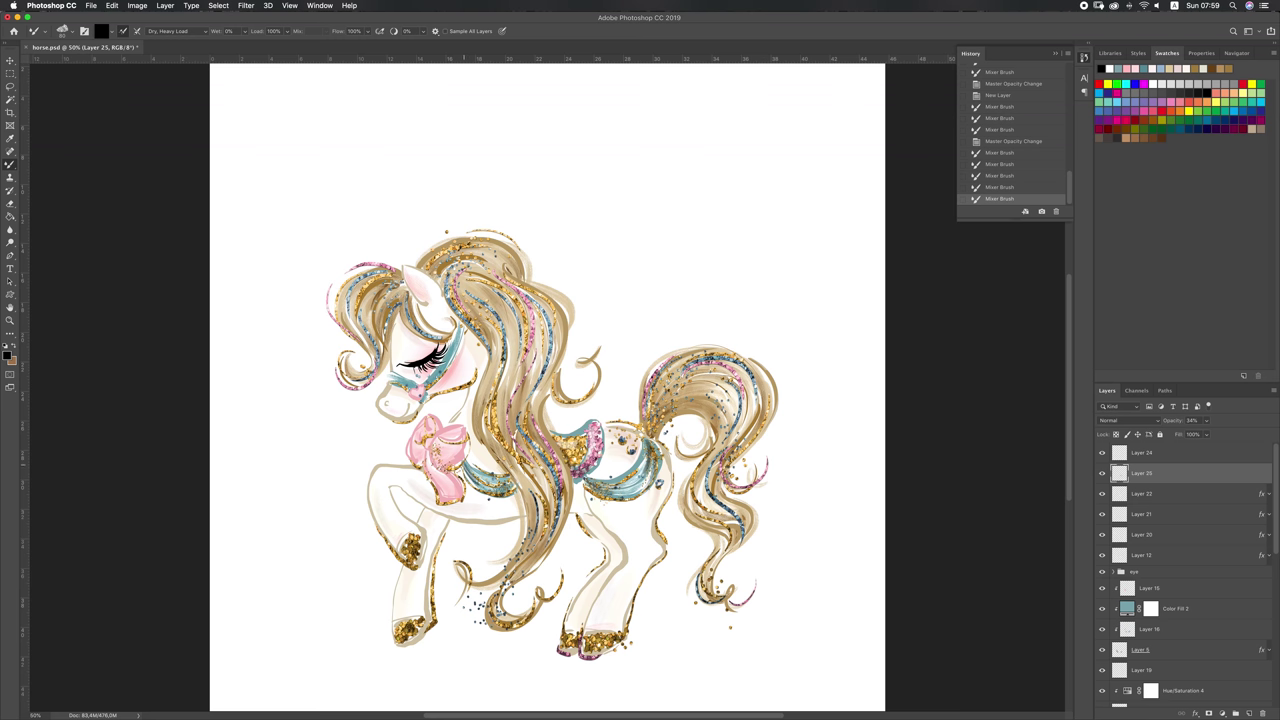
drag(476, 474, 515, 490)
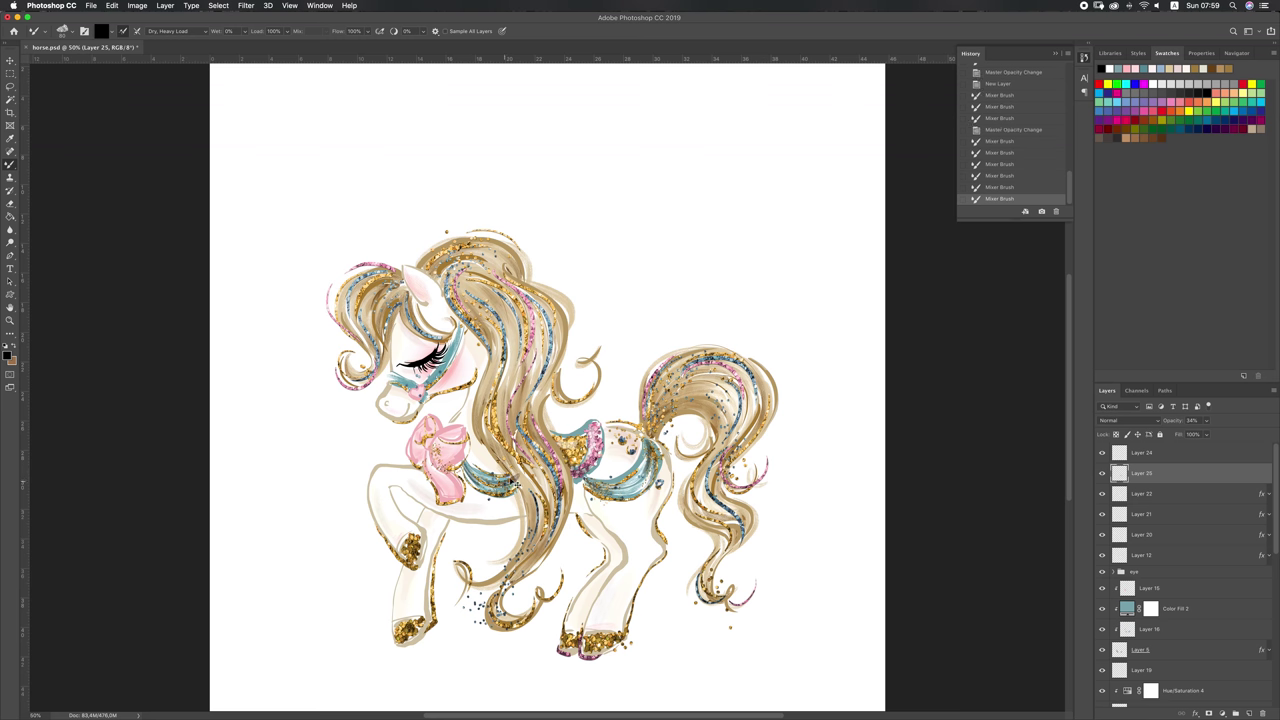
Erase a bit of shading by the saddle, repaint it, and lightly shade the eyelash.
key(e)
click(525, 485)
key(b)
drag(494, 506, 514, 482)
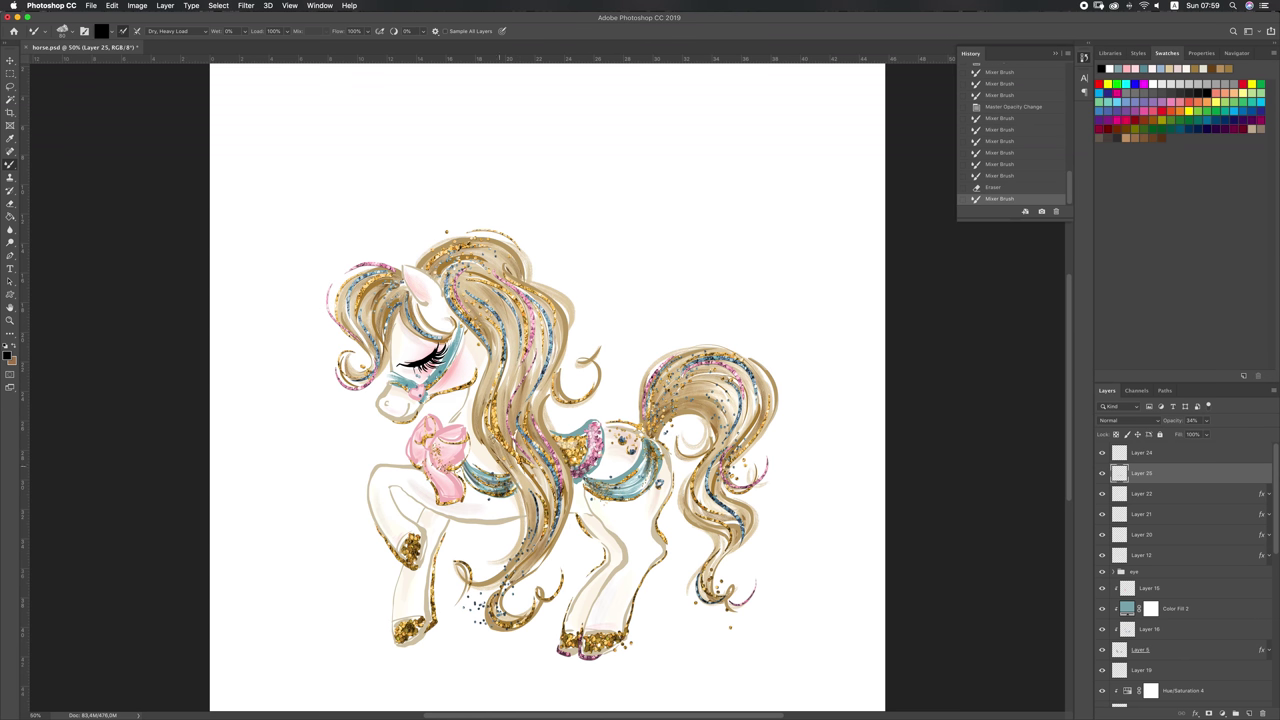
mouse_move(425, 386)
mouse_down()
mouse_move(436, 378)
mouse_move(420, 380)
mouse_up()
click(420, 378)
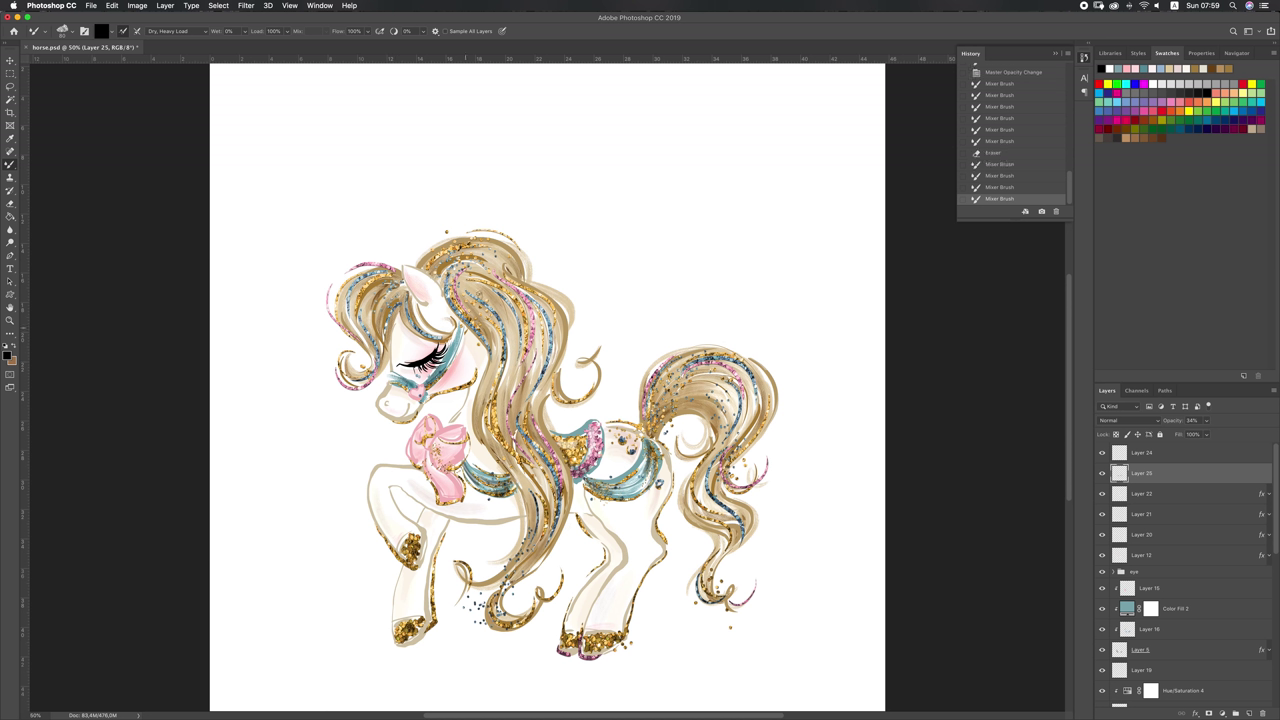
Add dark shading to the ear, face, mane strands and tail.
mouse_move(437, 278)
mouse_down()
mouse_move(452, 256)
mouse_move(455, 266)
mouse_up()
mouse_move(385, 300)
mouse_down()
mouse_move(400, 320)
mouse_move(392, 295)
mouse_move(446, 292)
mouse_move(459, 313)
mouse_move(462, 294)
mouse_up()
drag(478, 358, 466, 300)
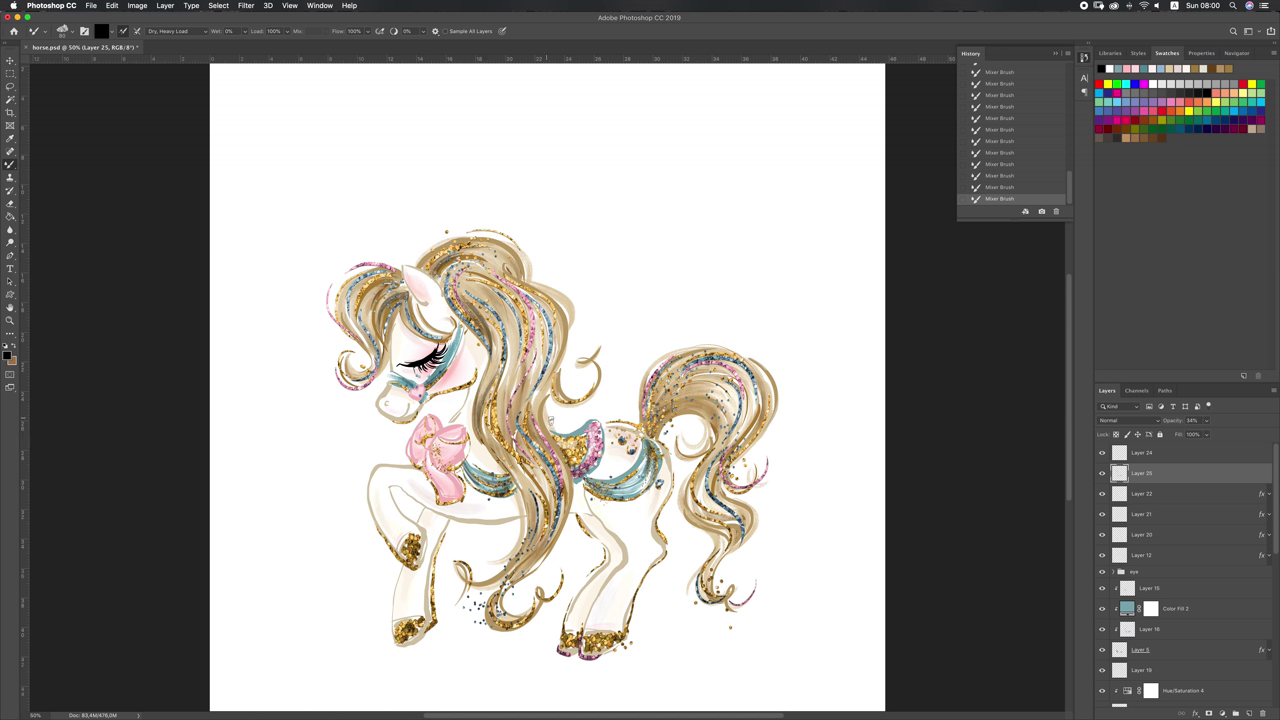
drag(652, 428, 689, 417)
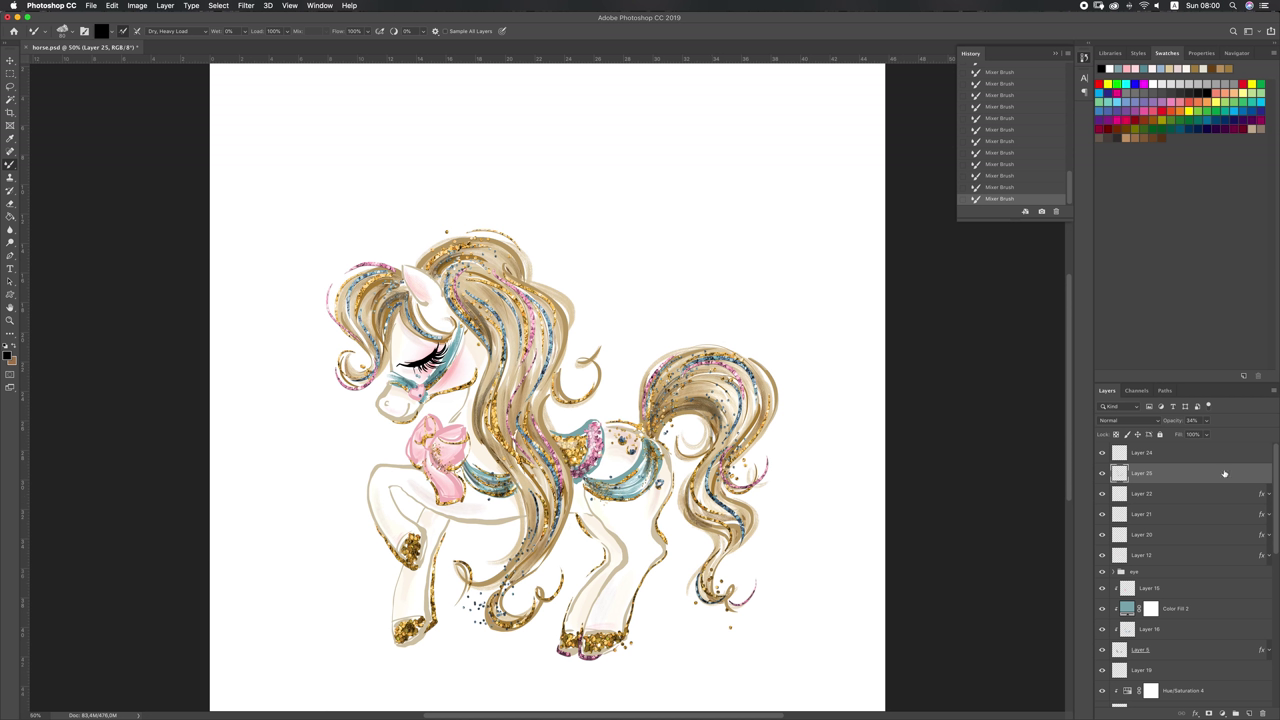
Lower the shading layer to about 23% and blend shading into the belly and chest.
drag(1207, 421, 1200, 434)
mouse_move(574, 480)
mouse_down()
mouse_move(608, 506)
mouse_move(641, 497)
mouse_up()
mouse_move(612, 442)
mouse_down()
mouse_move(598, 428)
mouse_move(576, 482)
mouse_move(517, 467)
mouse_move(506, 504)
mouse_up()
key(e)
mouse_move(428, 485)
mouse_down()
mouse_move(431, 514)
mouse_move(440, 508)
mouse_up()
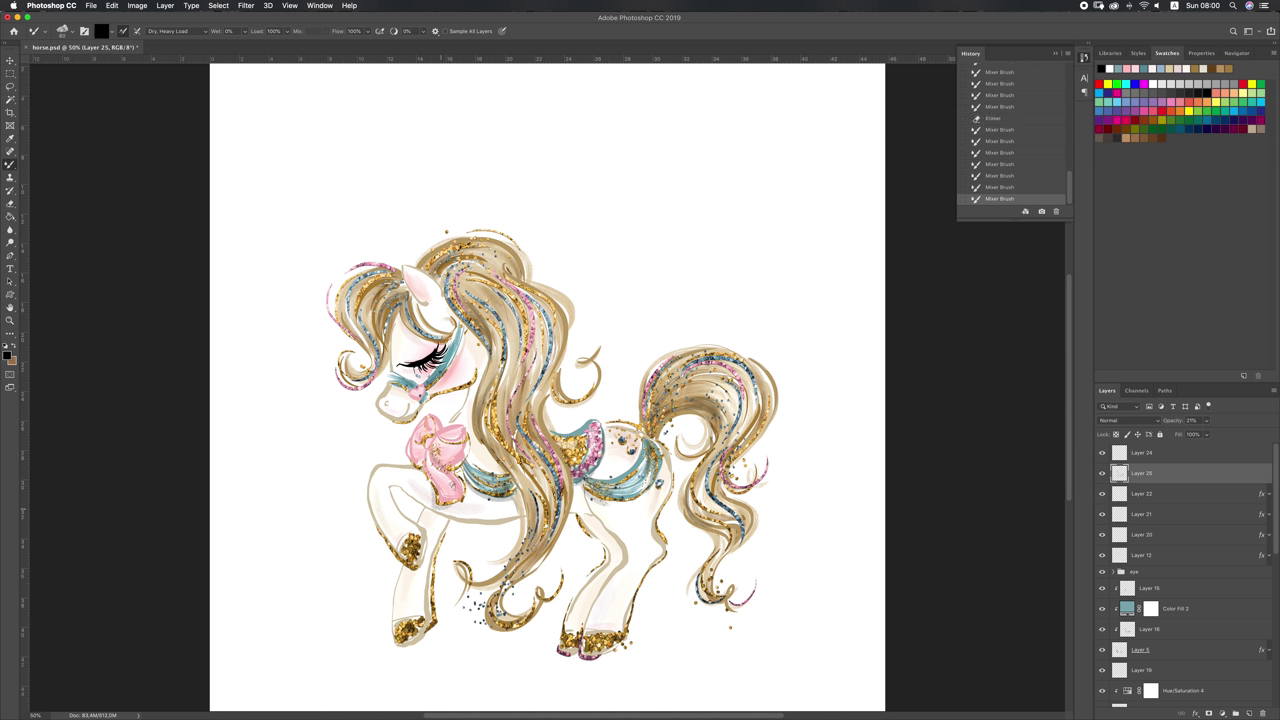
Erase stray shading, then blend new shading onto the chest and front leg.
key(e)
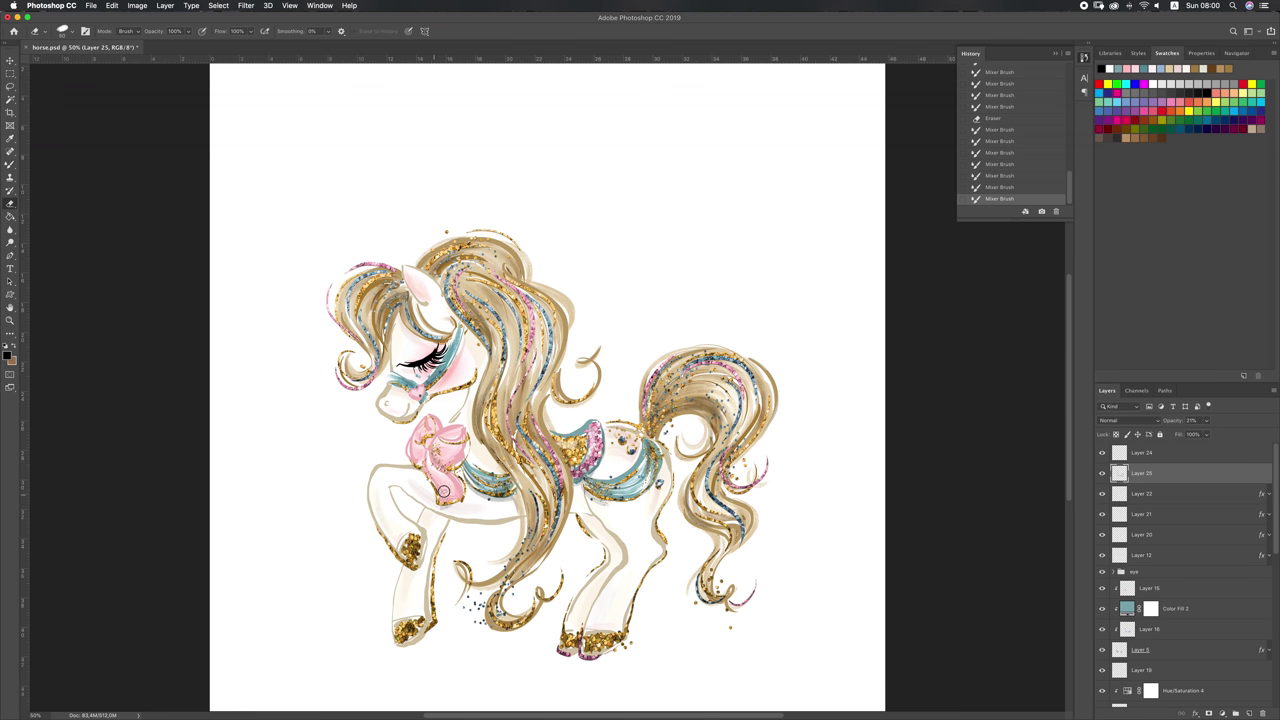
drag(432, 487, 436, 511)
key(b)
drag(410, 578, 414, 568)
drag(434, 520, 444, 512)
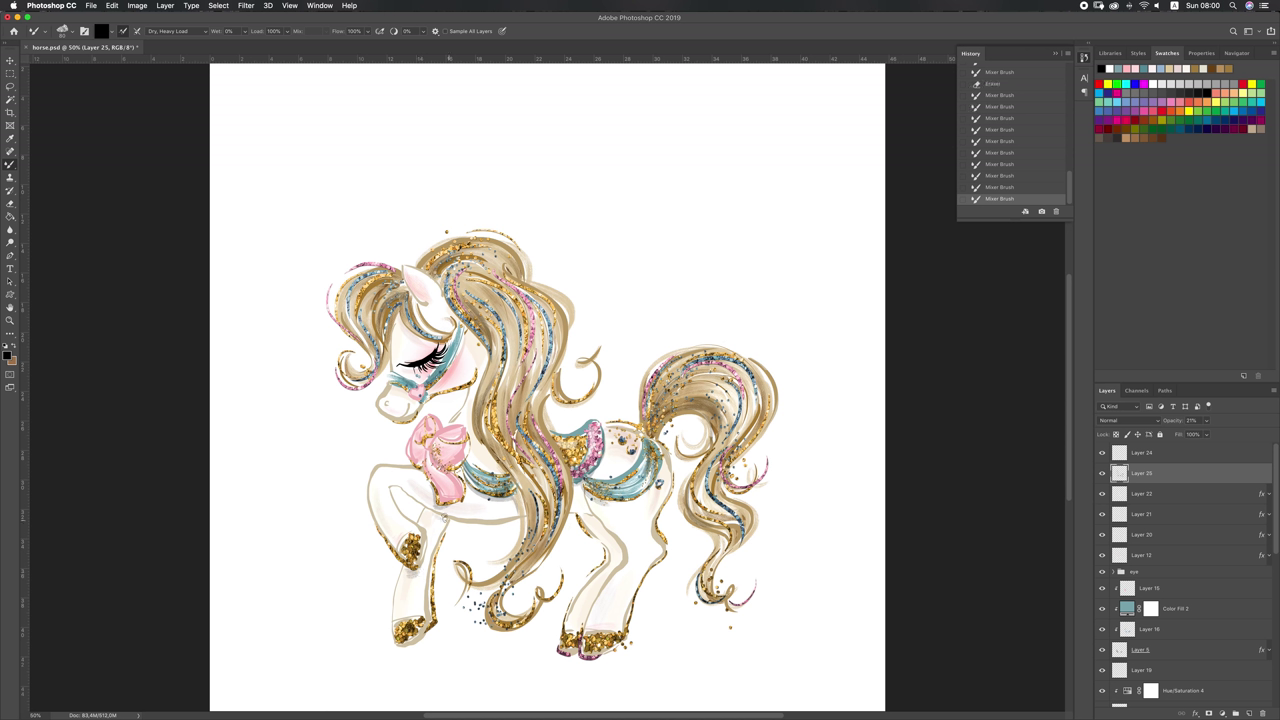
Add shading strokes down the belly and on the mane.
drag(599, 521, 597, 521)
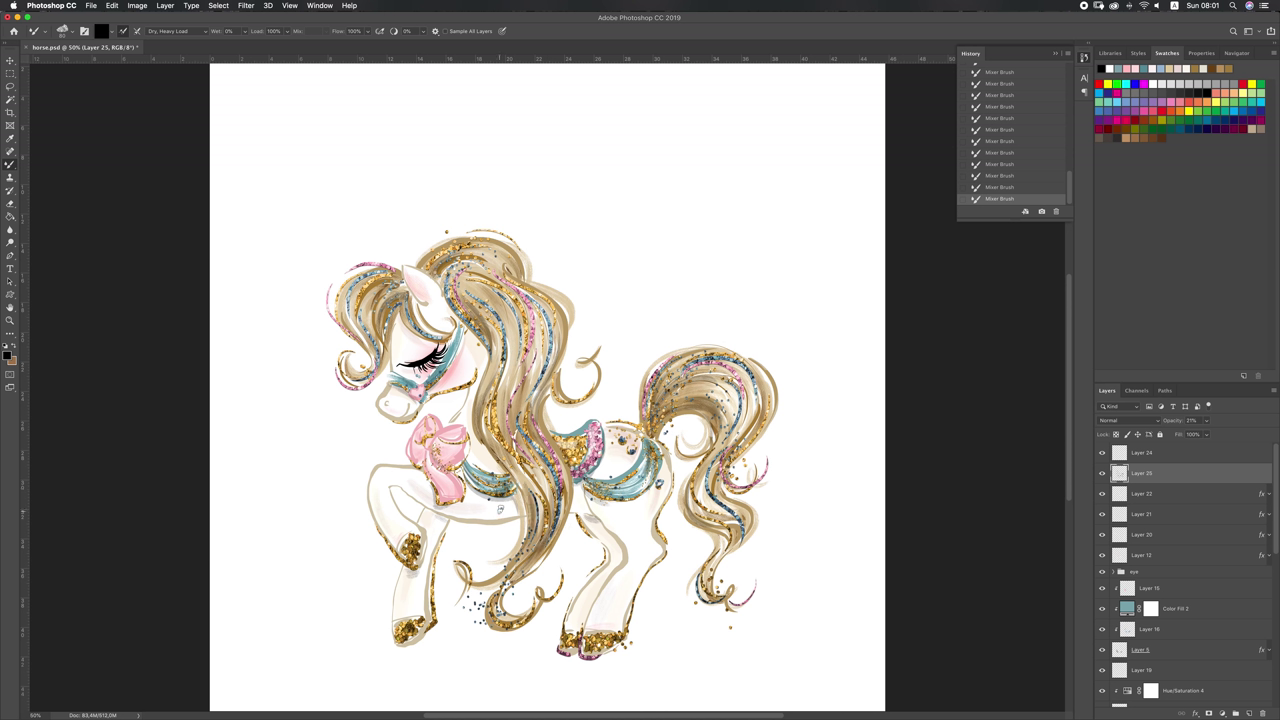
drag(522, 484, 526, 550)
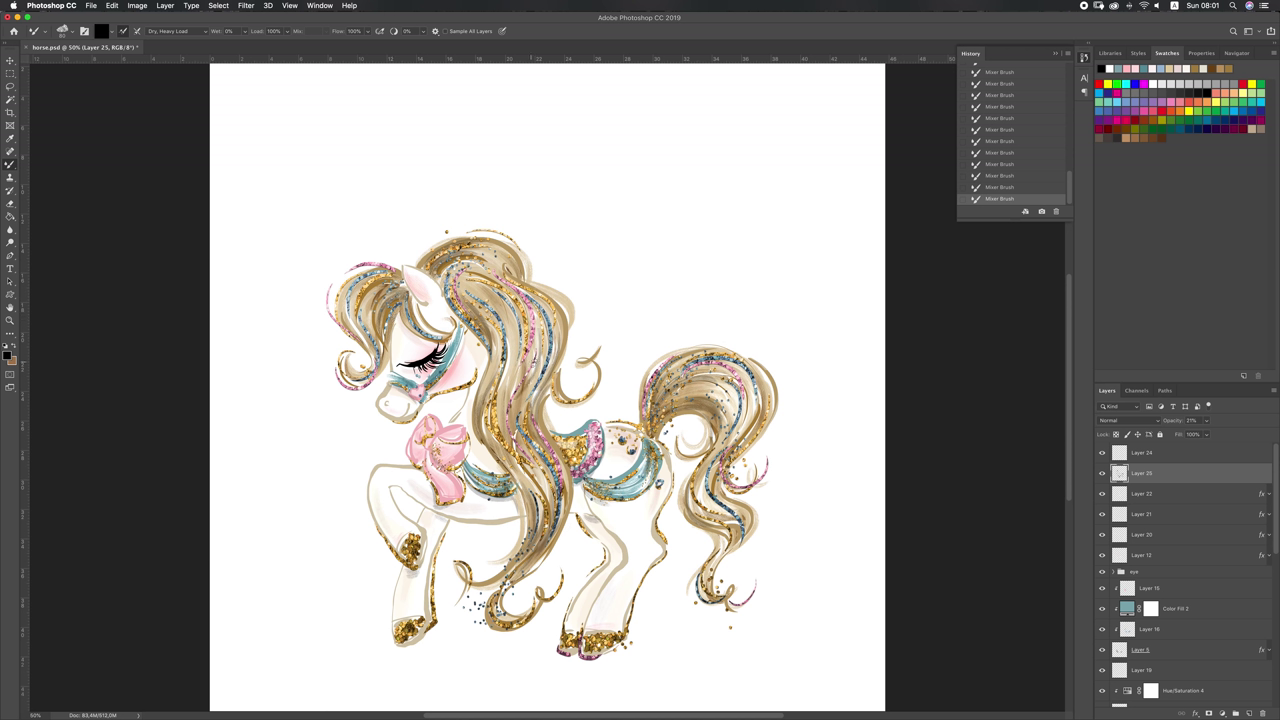
mouse_move(534, 383)
mouse_down()
mouse_move(540, 345)
mouse_move(528, 385)
mouse_up()
click(1187, 456)
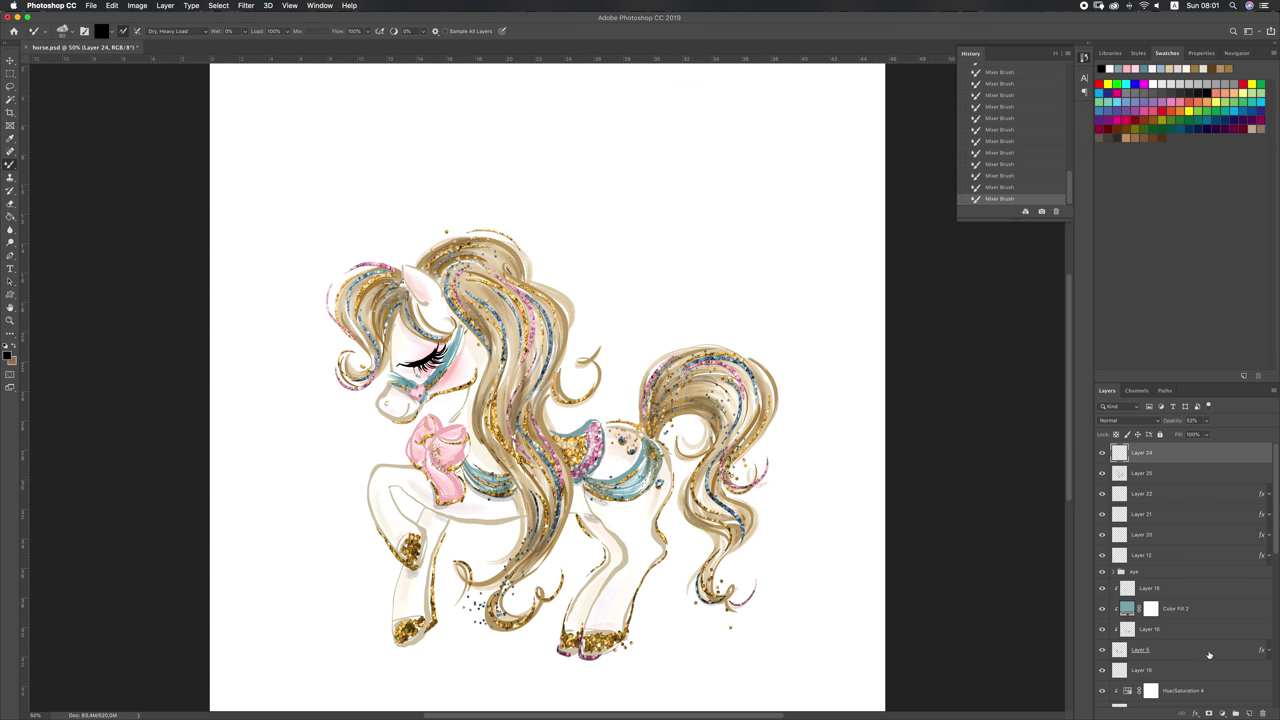
Turn on the Hue/Saturation 1 layer to place the pony on grey.
drag(1270, 553, 1266, 714)
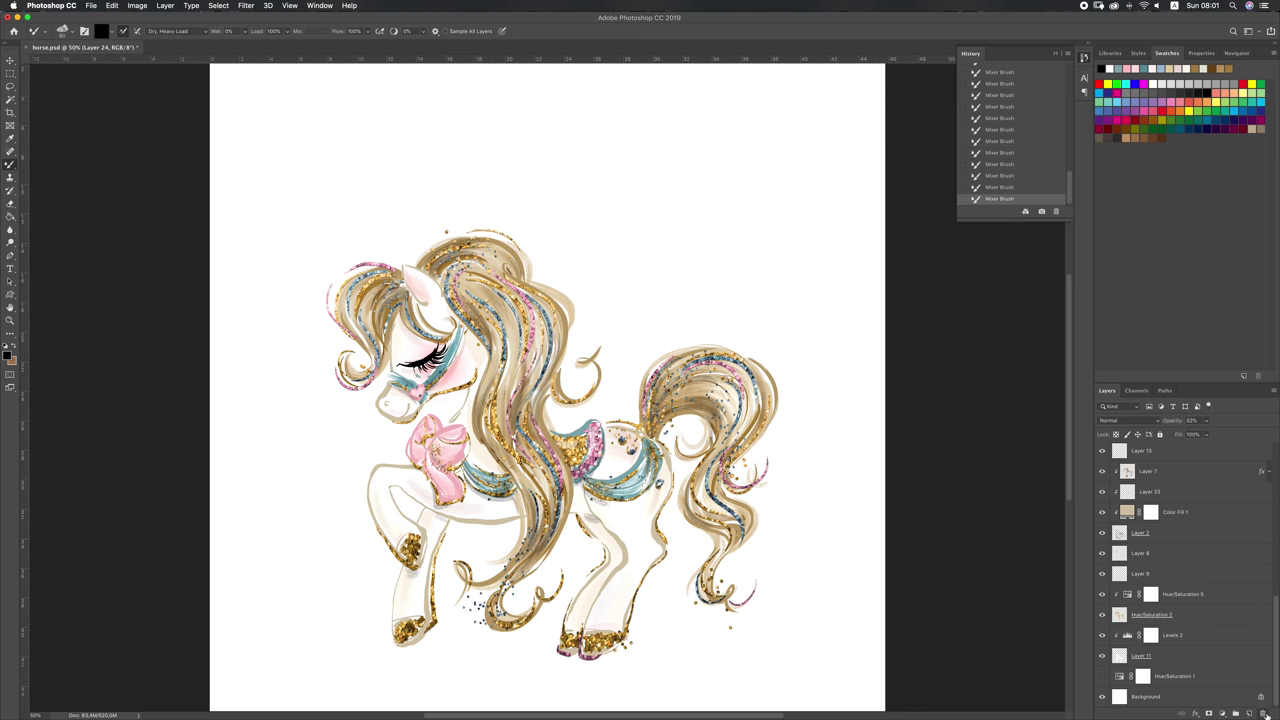
click(1102, 676)
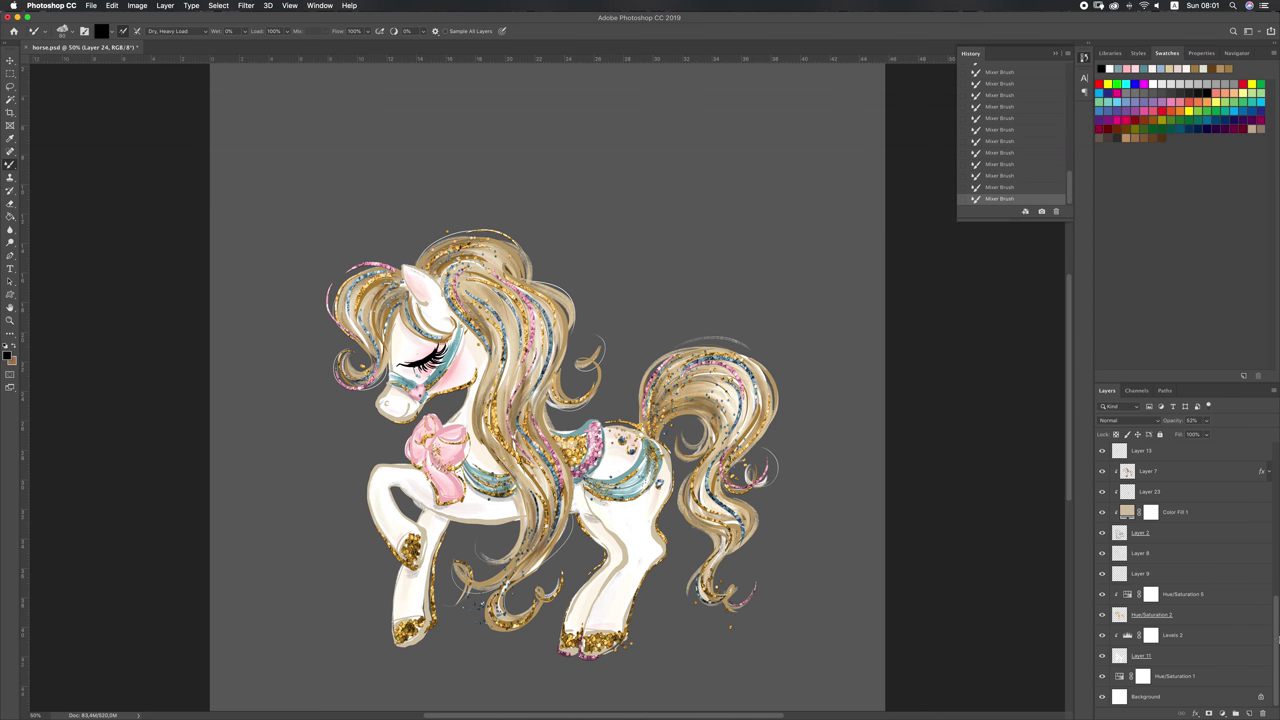
drag(1276, 630, 1271, 452)
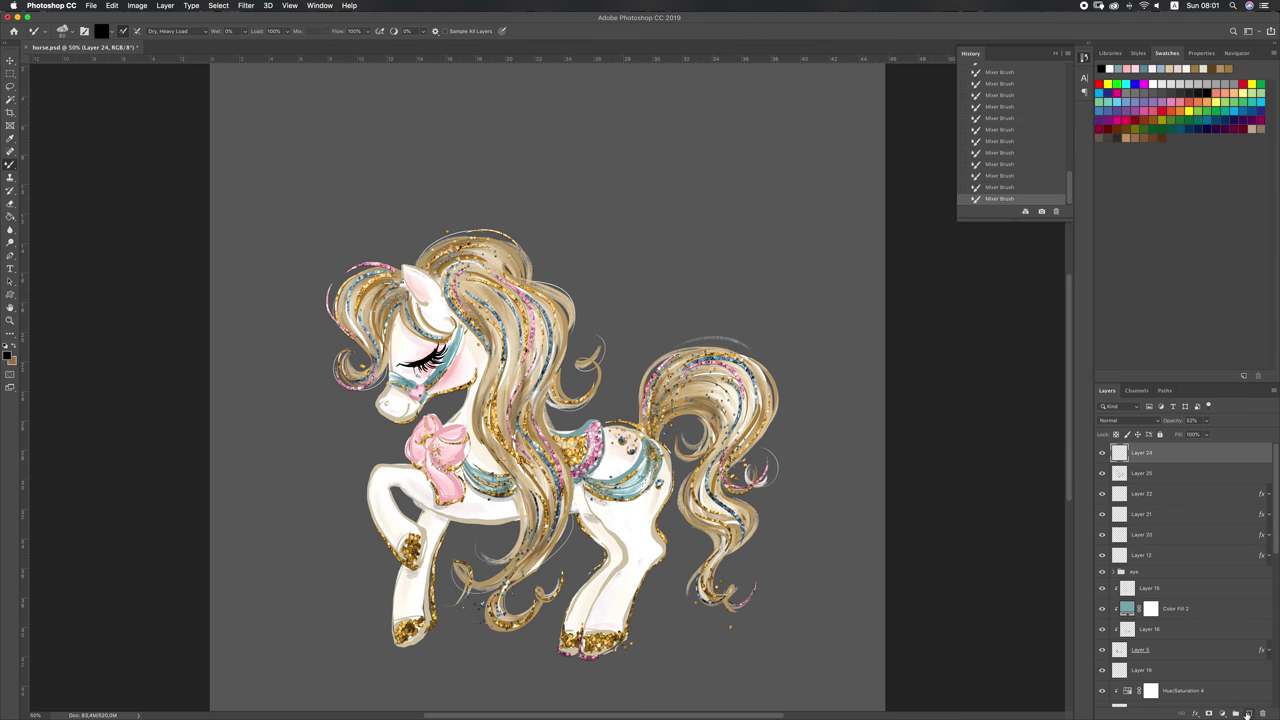
Add Layer 26 and pick a brush from the Glitter Brushes presets.
click(1236, 713)
right_click(732, 291)
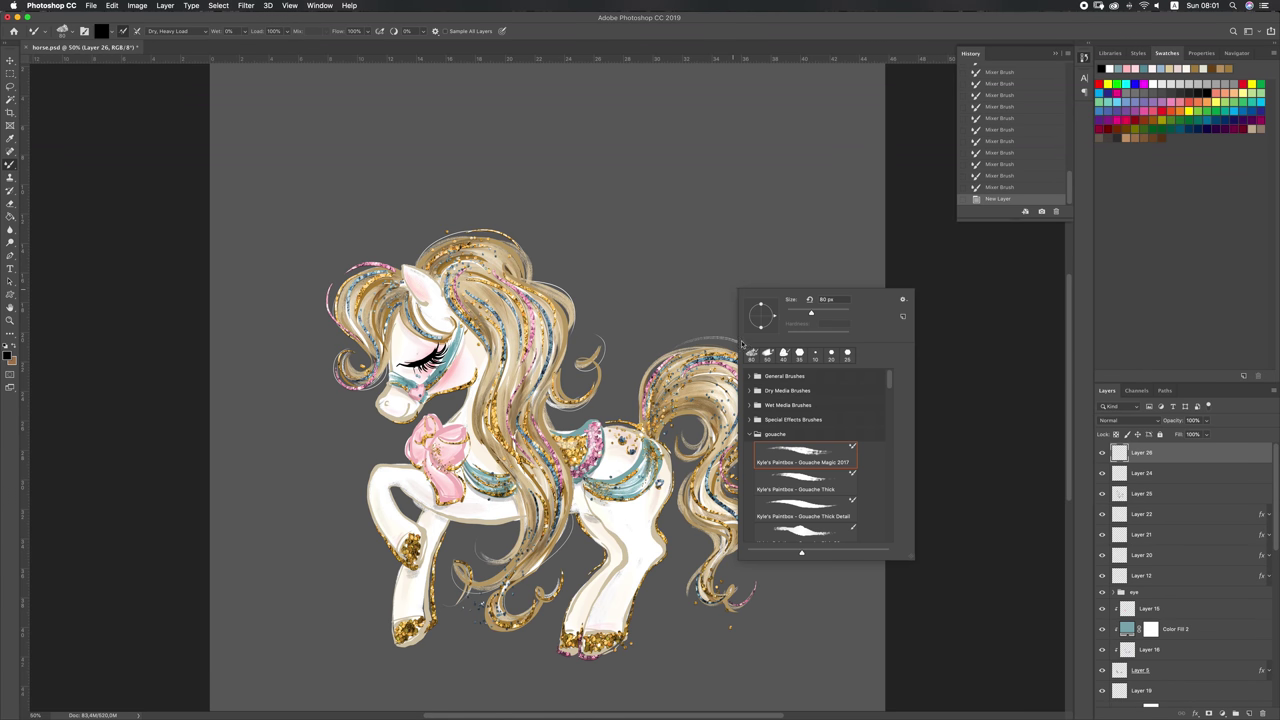
click(748, 435)
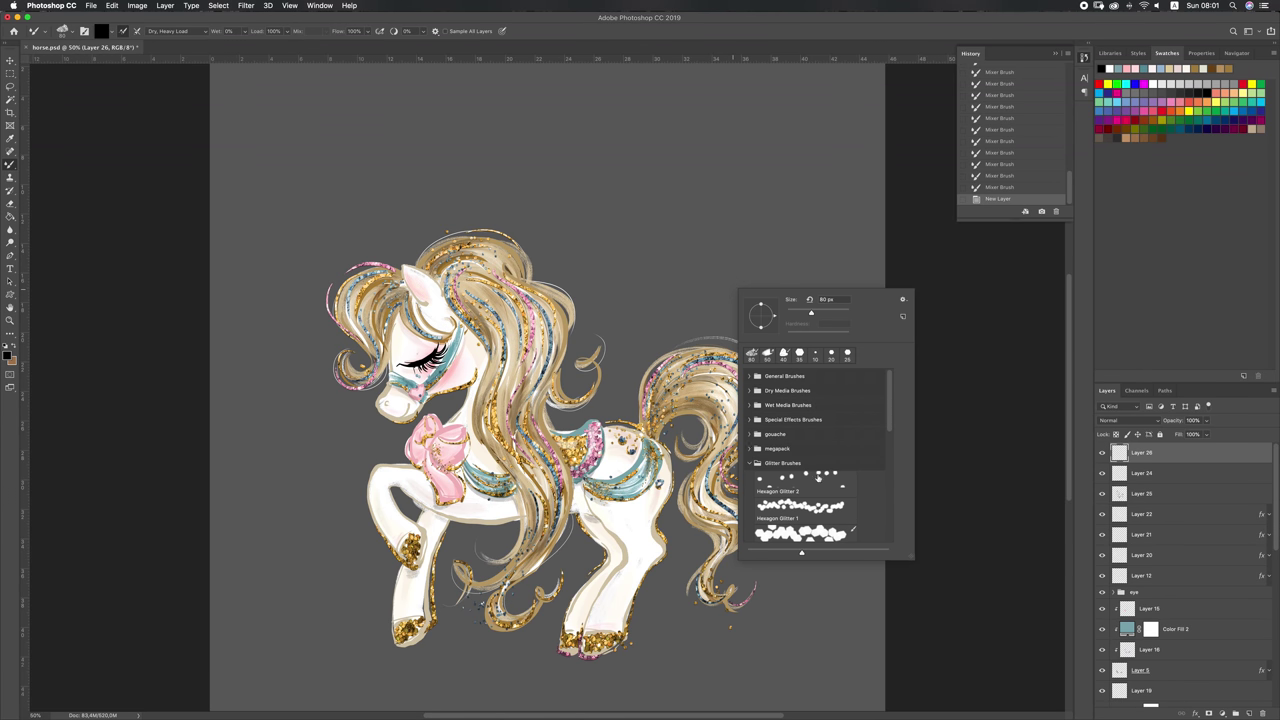
drag(887, 422, 889, 495)
double_click(810, 508)
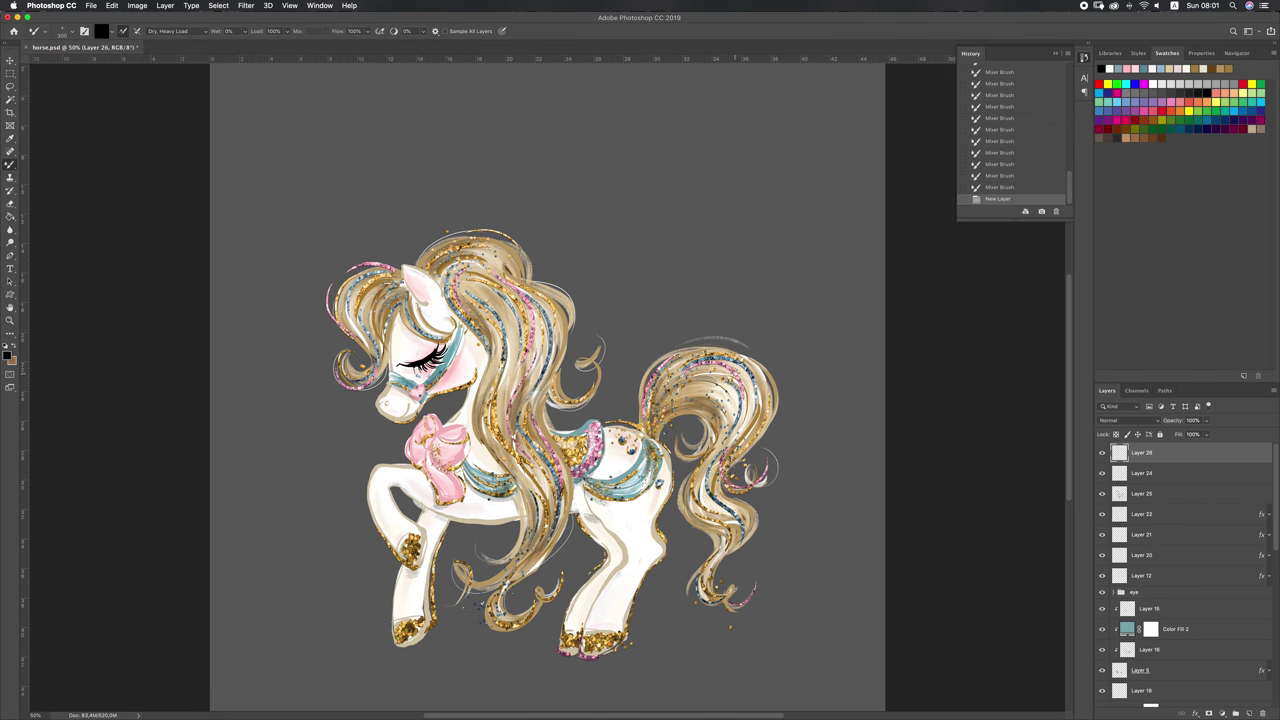
Replace a black dab with white glitter dabs on the tail.
click(736, 374)
key(ctrl+z)
click(1157, 84)
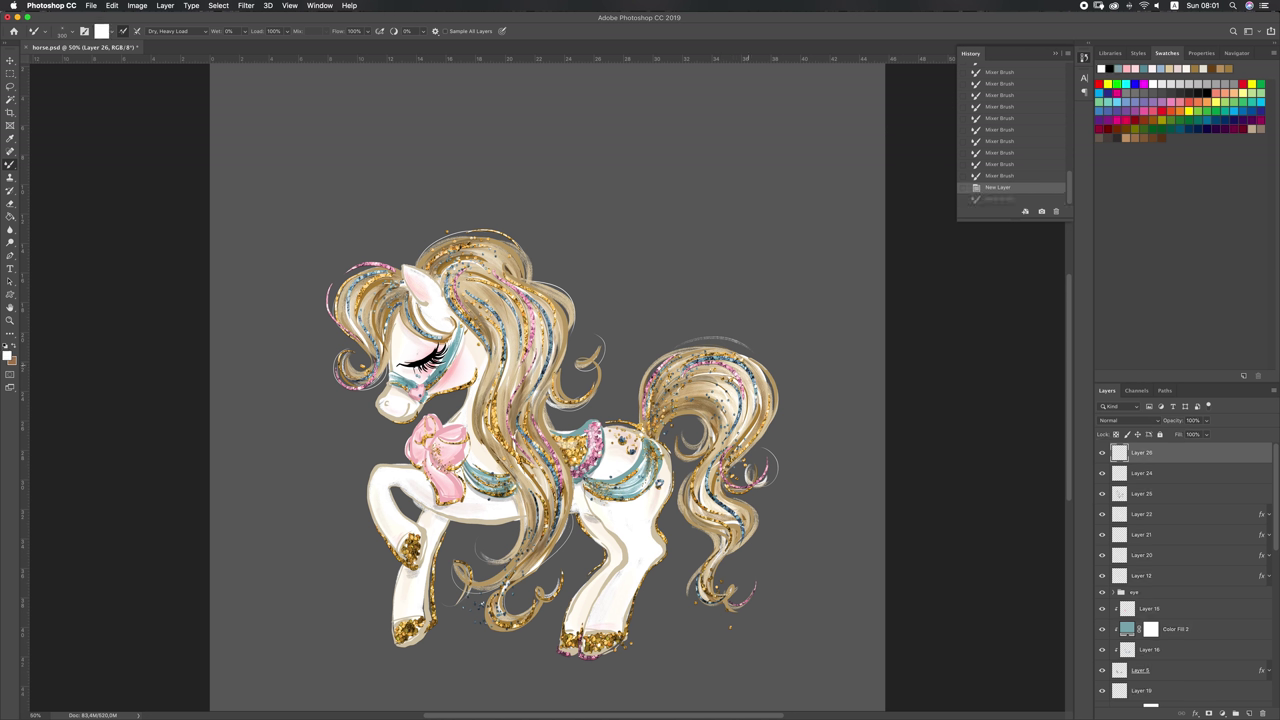
click(735, 375)
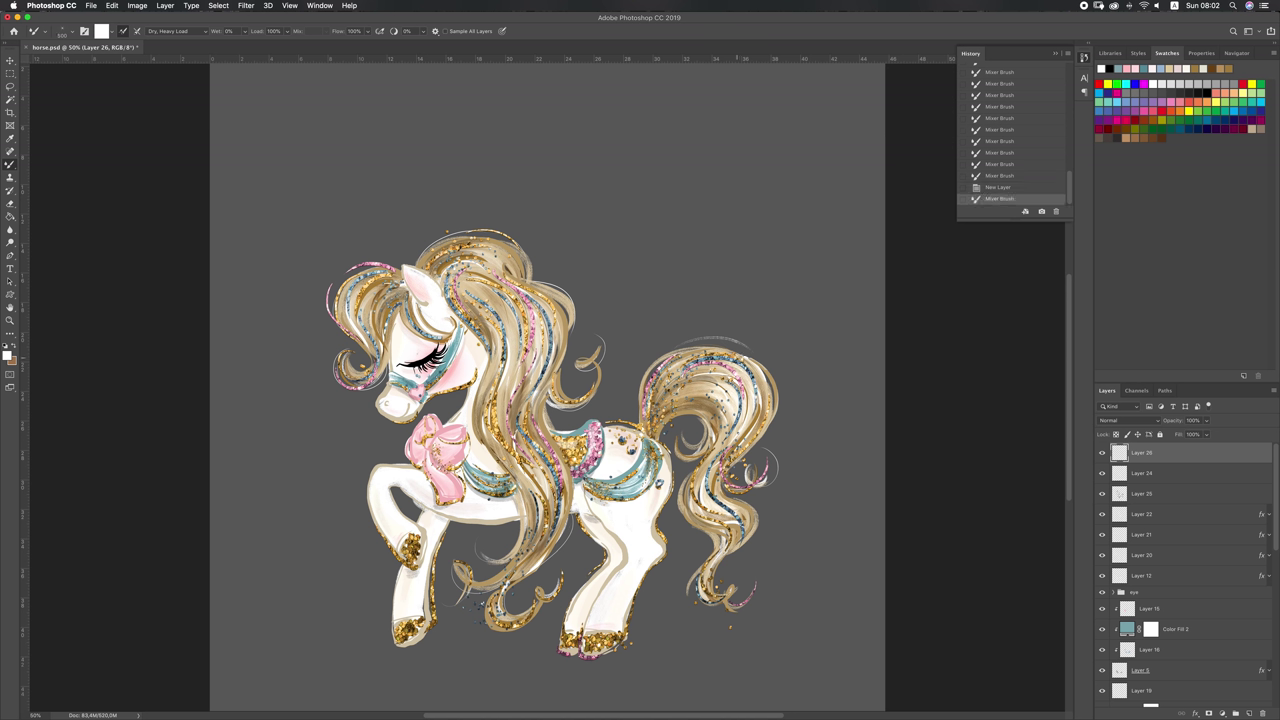
click(742, 360)
Dab white glitter on the top of the mane, forehead and cheek.
click(455, 269)
click(386, 323)
click(428, 376)
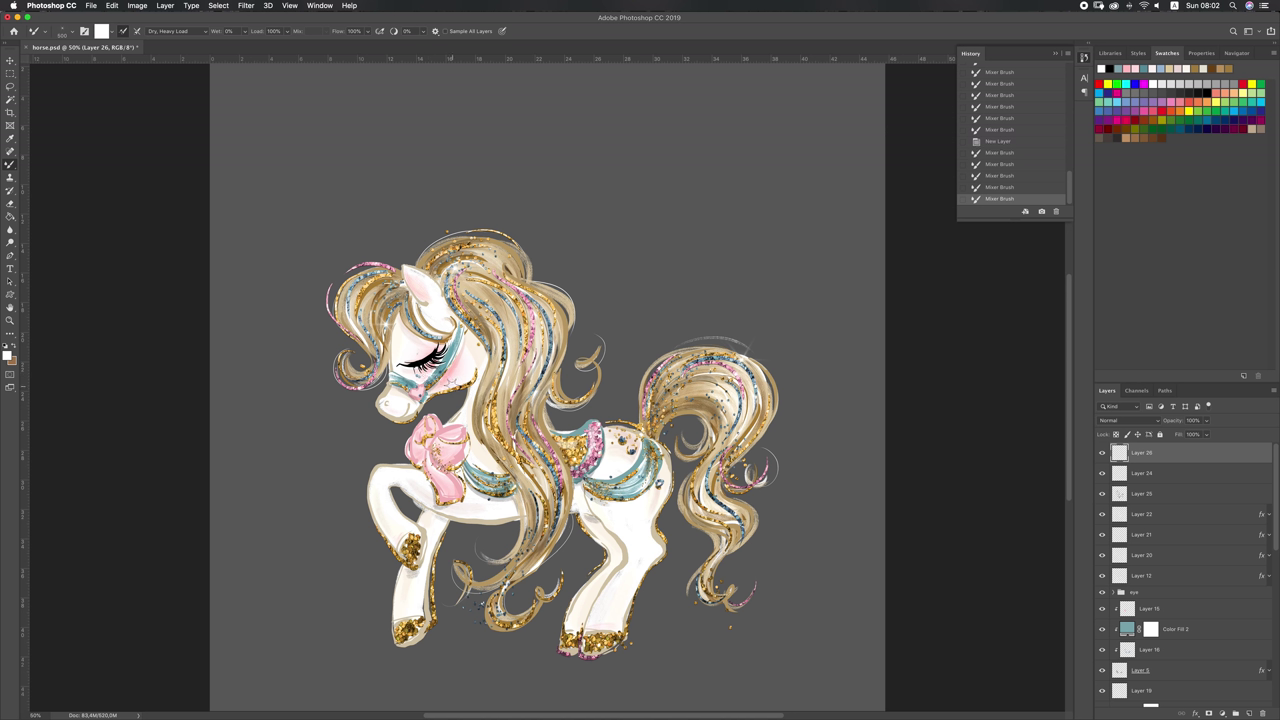
key(super+z)
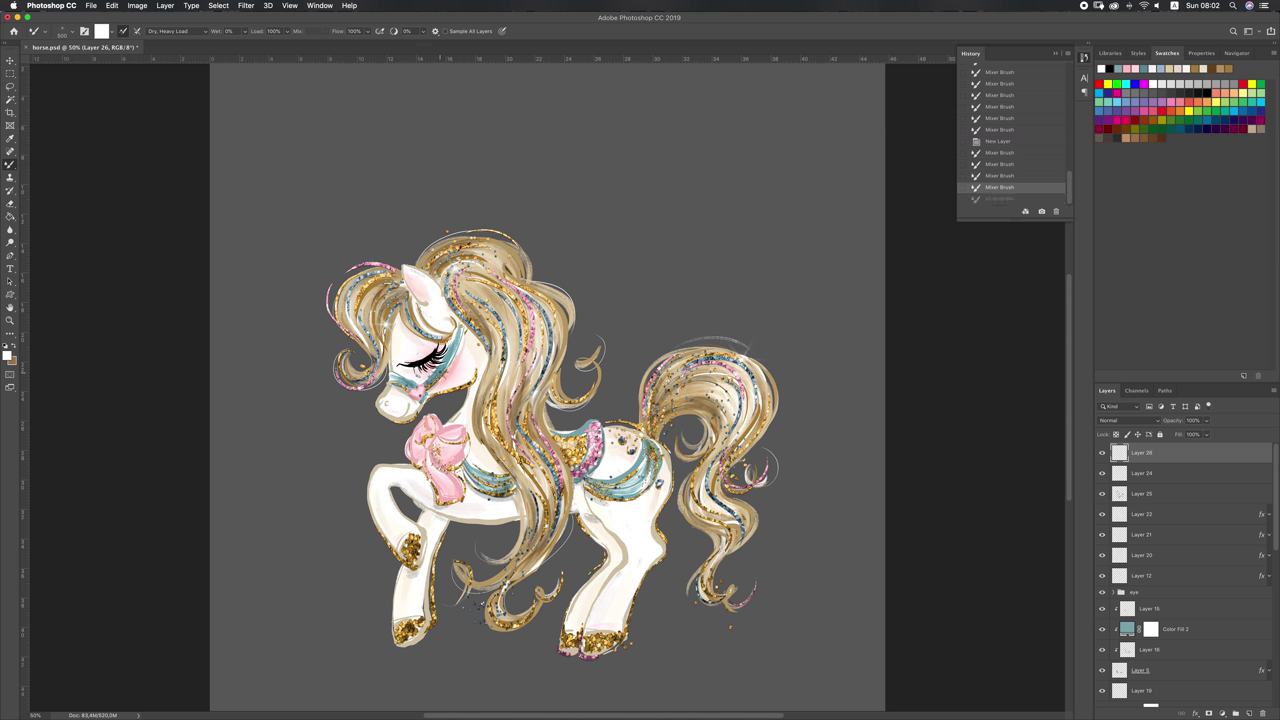
click(438, 378)
key(super+z)
click(520, 456)
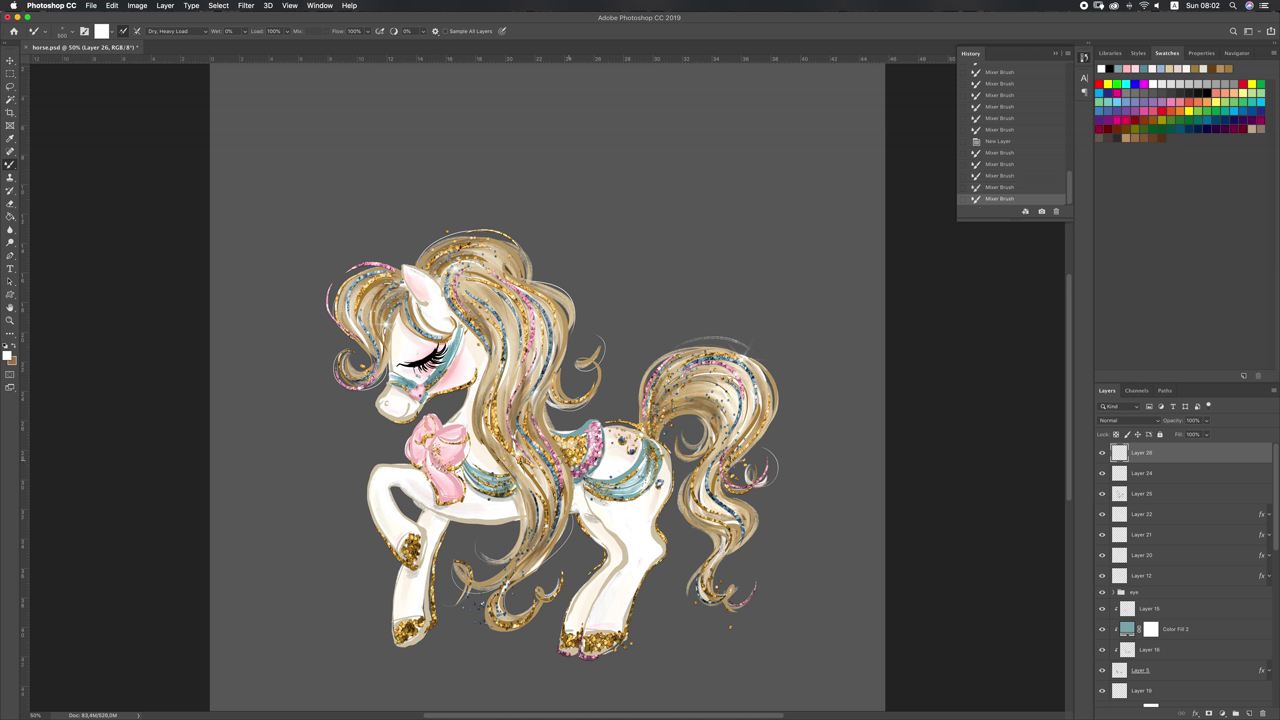
Dab highlights on the saddle, front hoof and near the ear, dropping the raised-hoof dab.
click(576, 460)
click(593, 464)
click(600, 645)
click(414, 540)
key(ctrl+z)
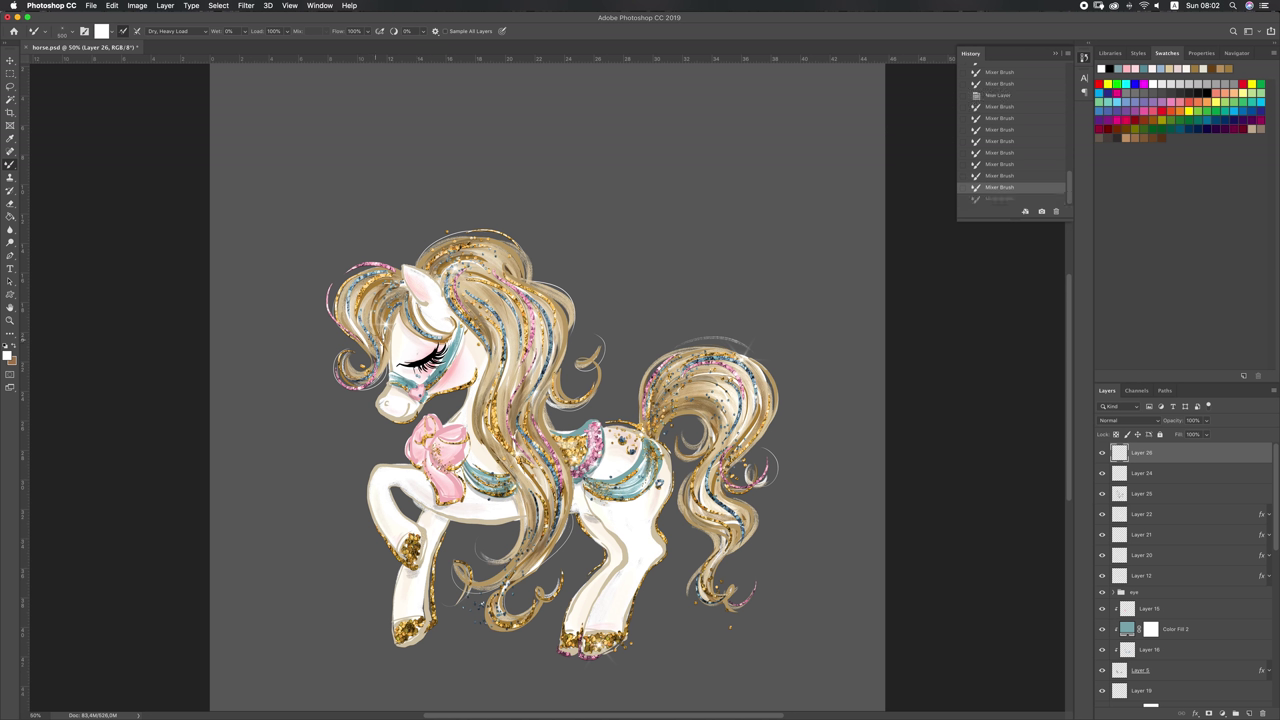
drag(358, 284, 366, 272)
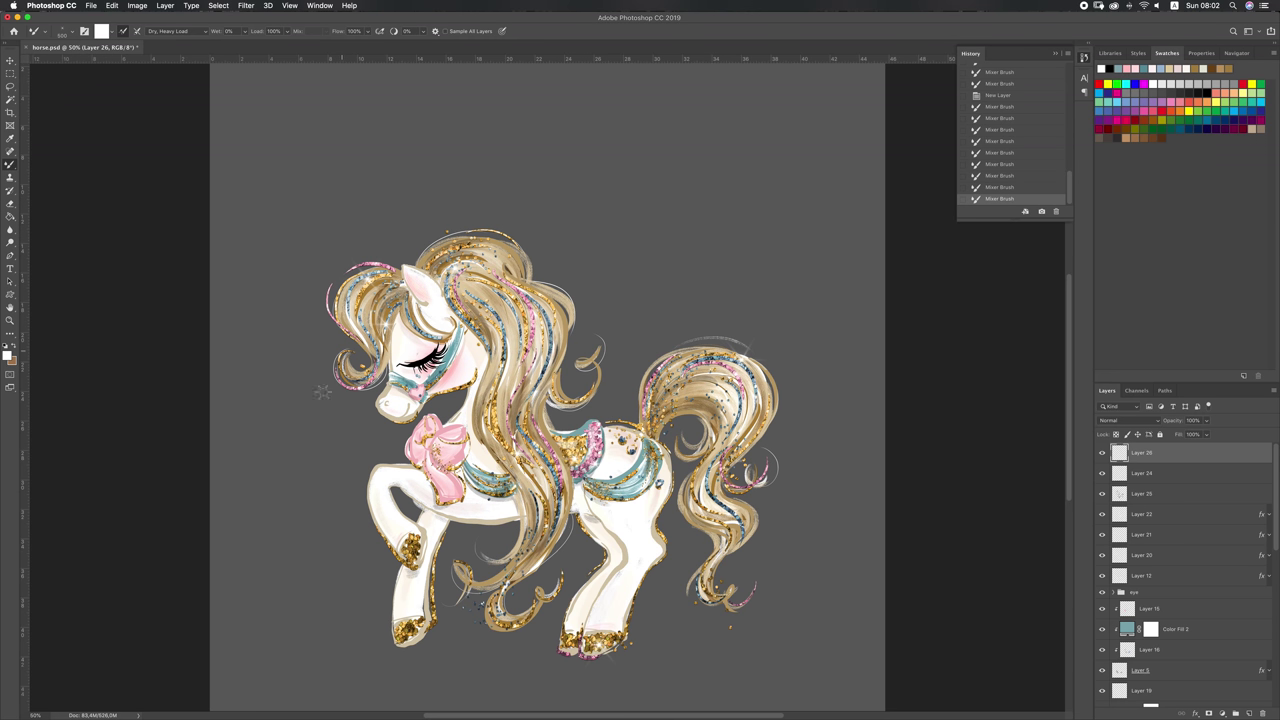
Choose the Lights 4 brush preset and add a light touch near the eye.
right_click(330, 428)
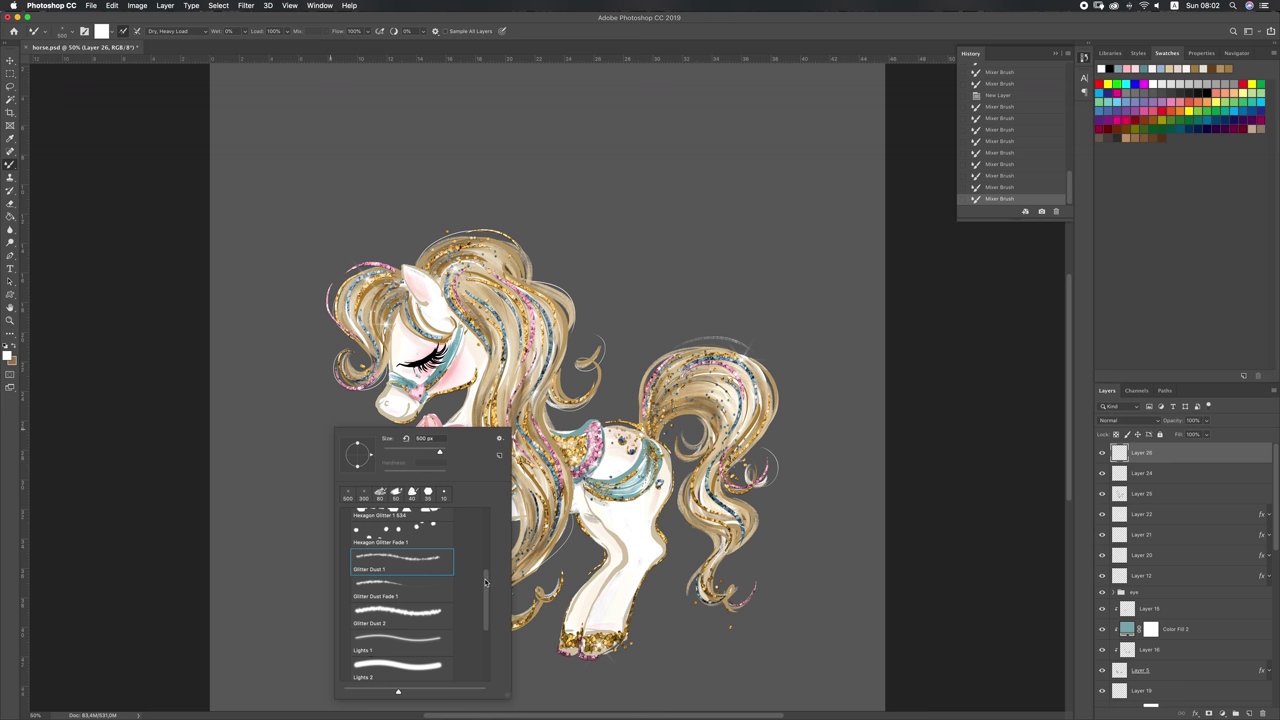
scroll(410, 600, down, 5)
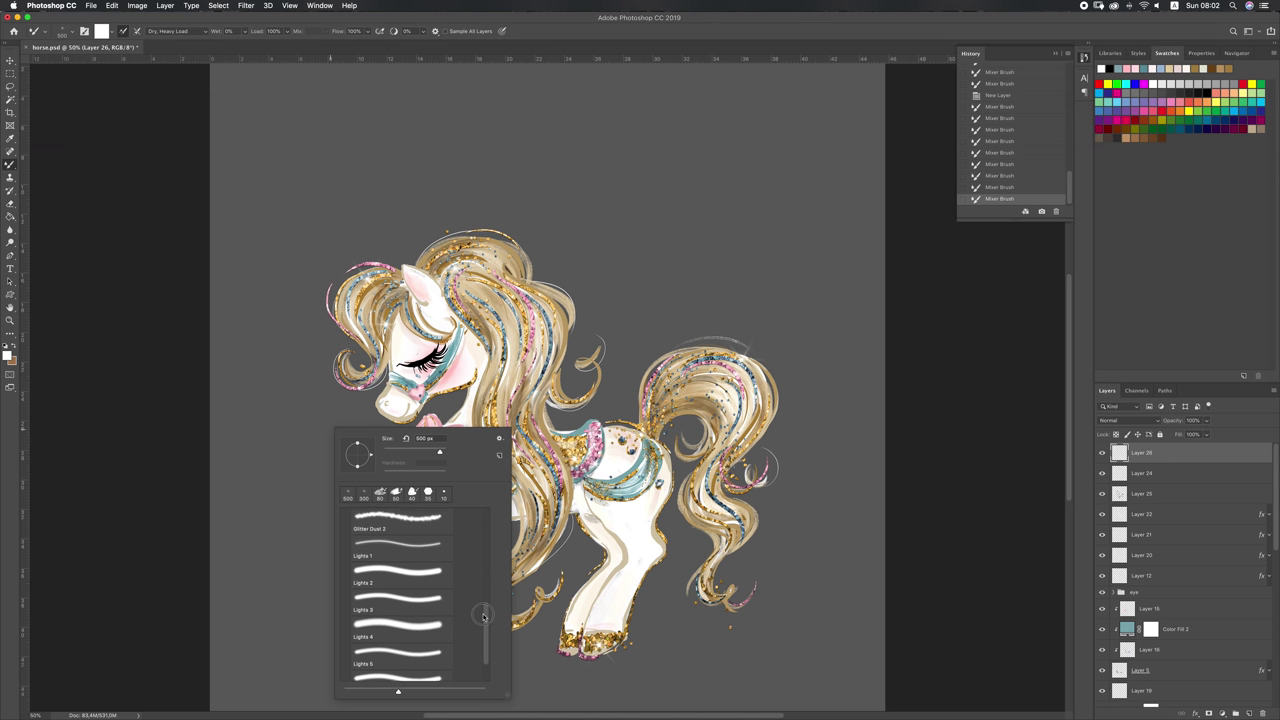
double_click(414, 648)
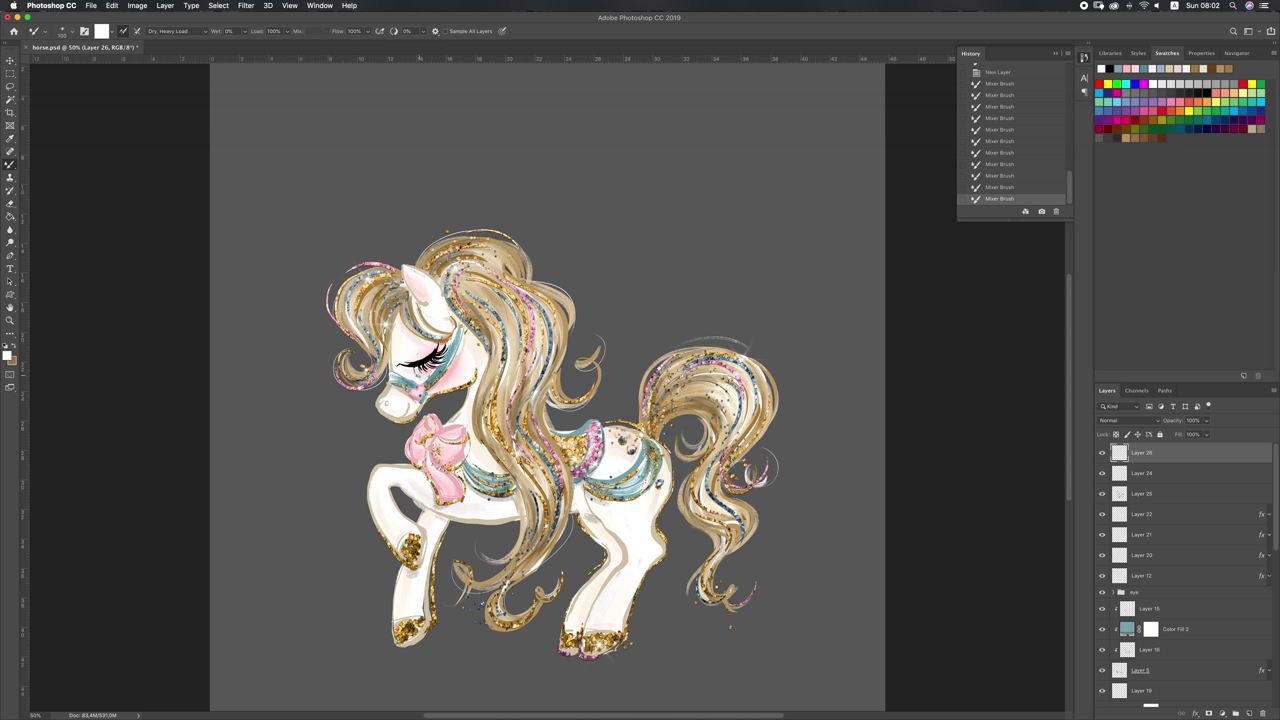
click(435, 377)
Add Layer 27 above Hue/Saturation 1 and switch to the regular Brush tool.
key(v)
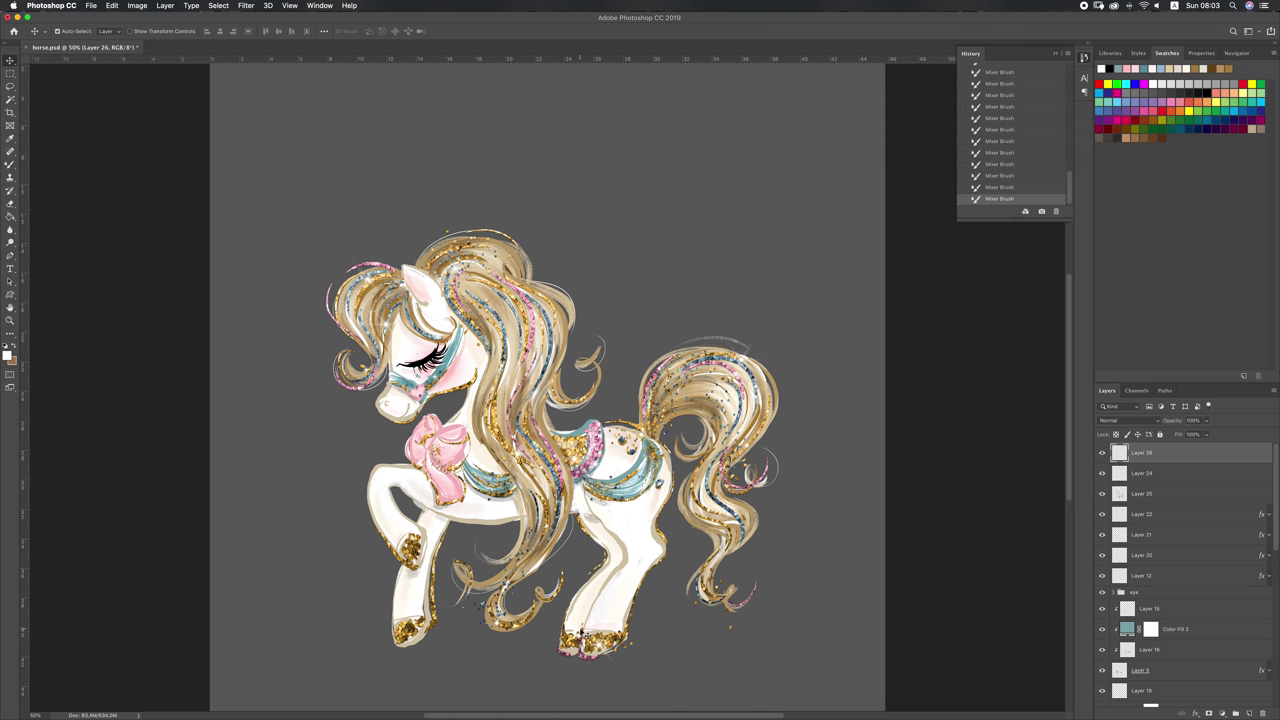
drag(1274, 533, 1274, 688)
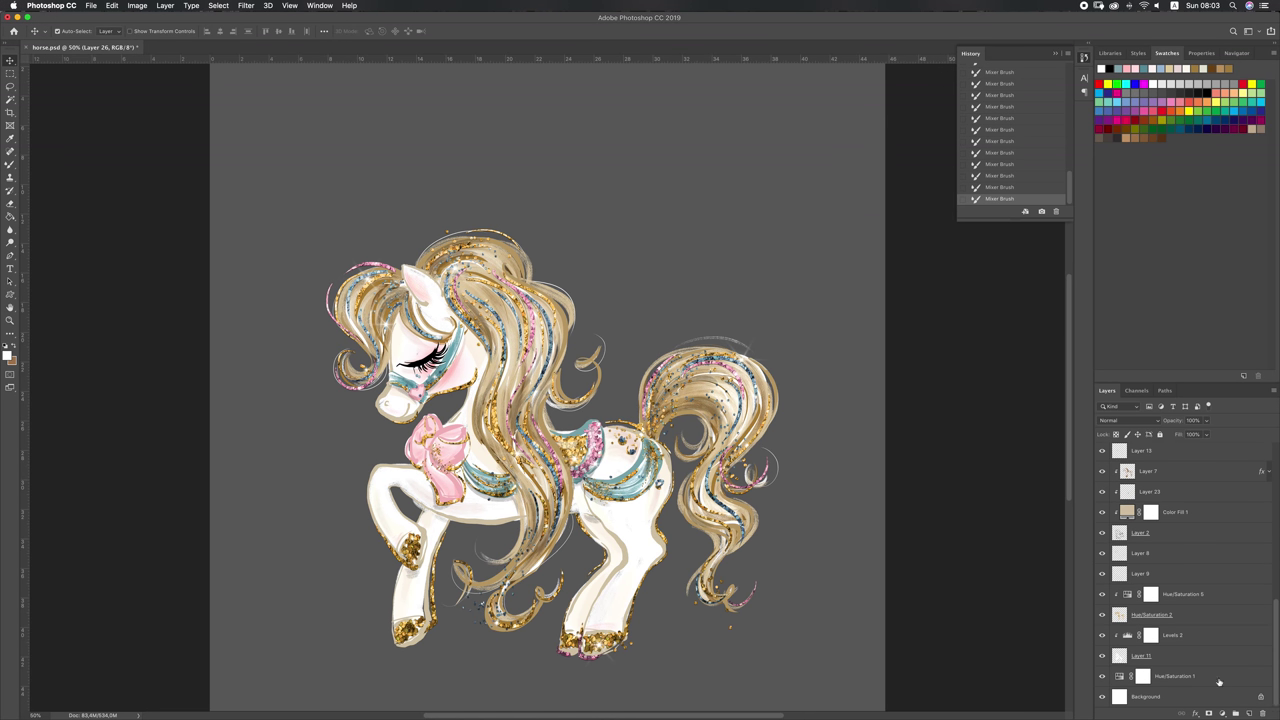
click(1175, 676)
click(1249, 713)
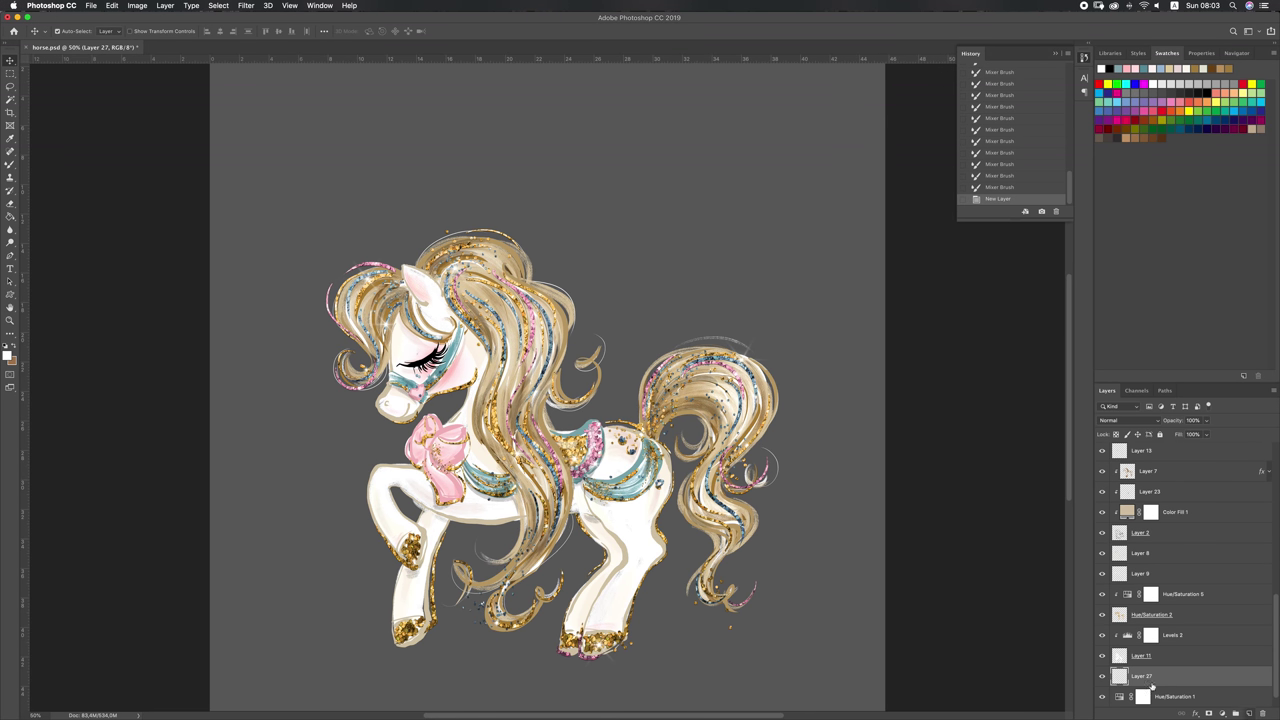
key(b)
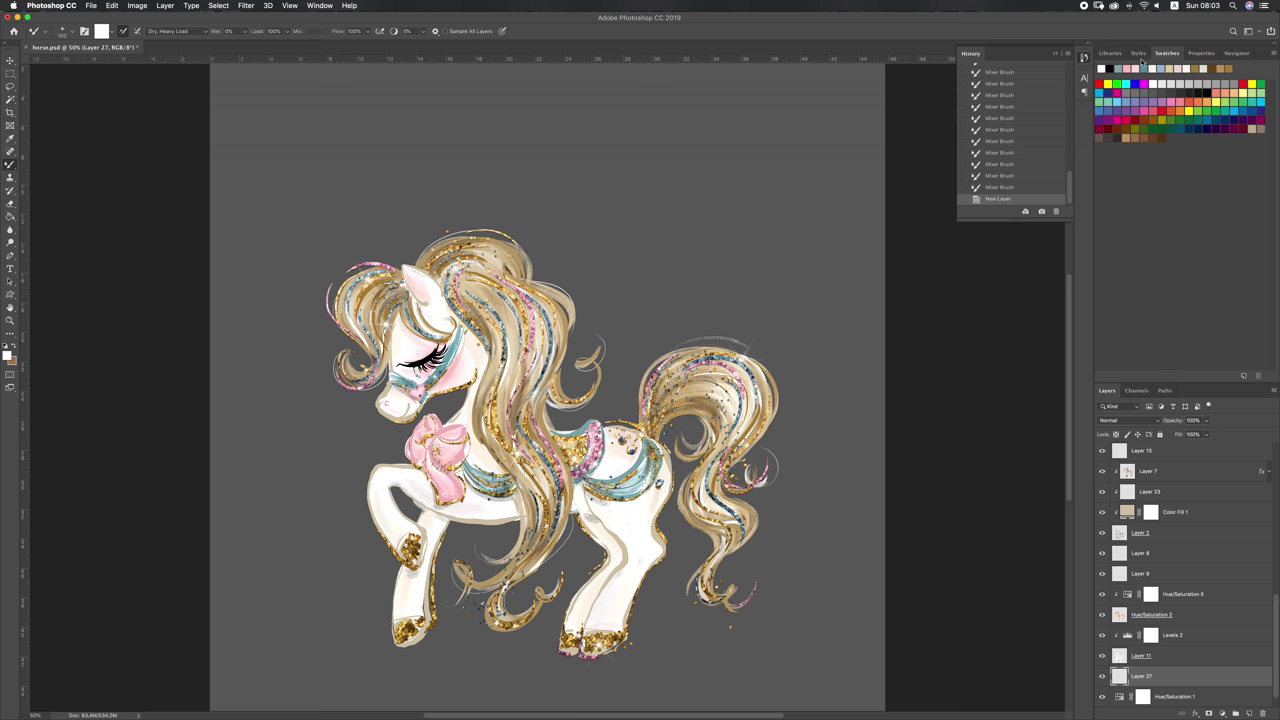
right_click(727, 236)
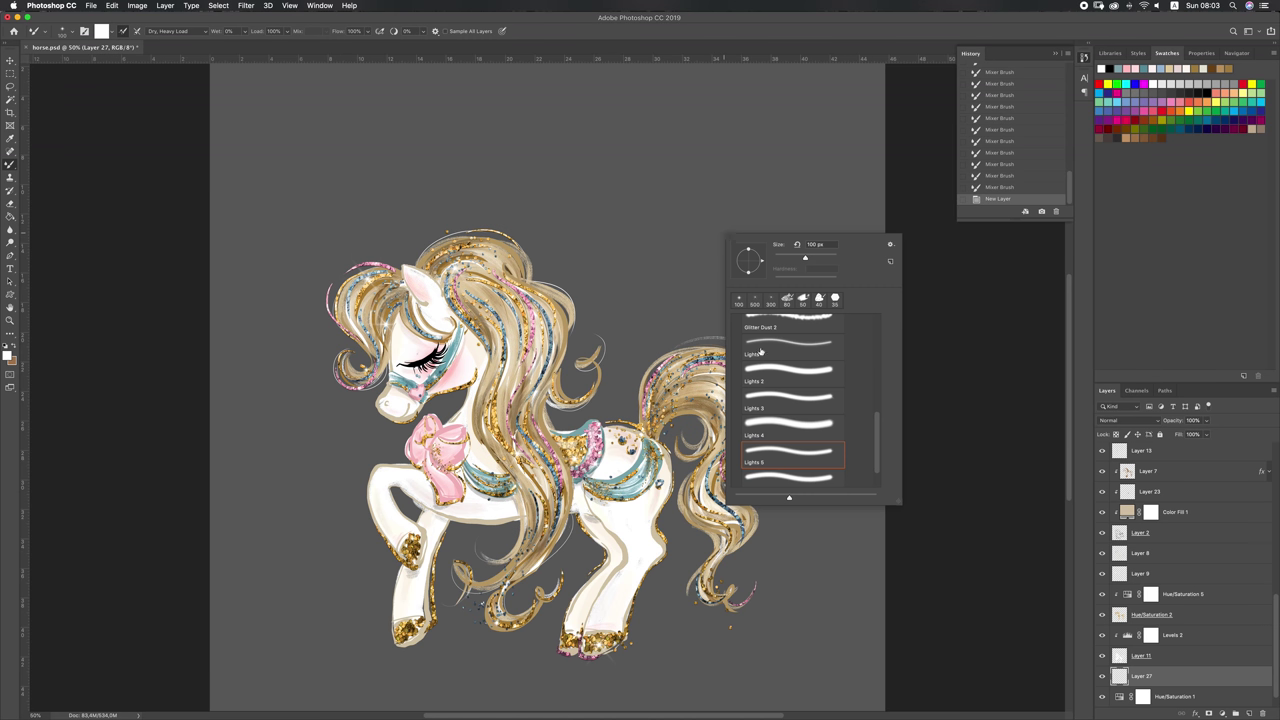
key(shift+b)
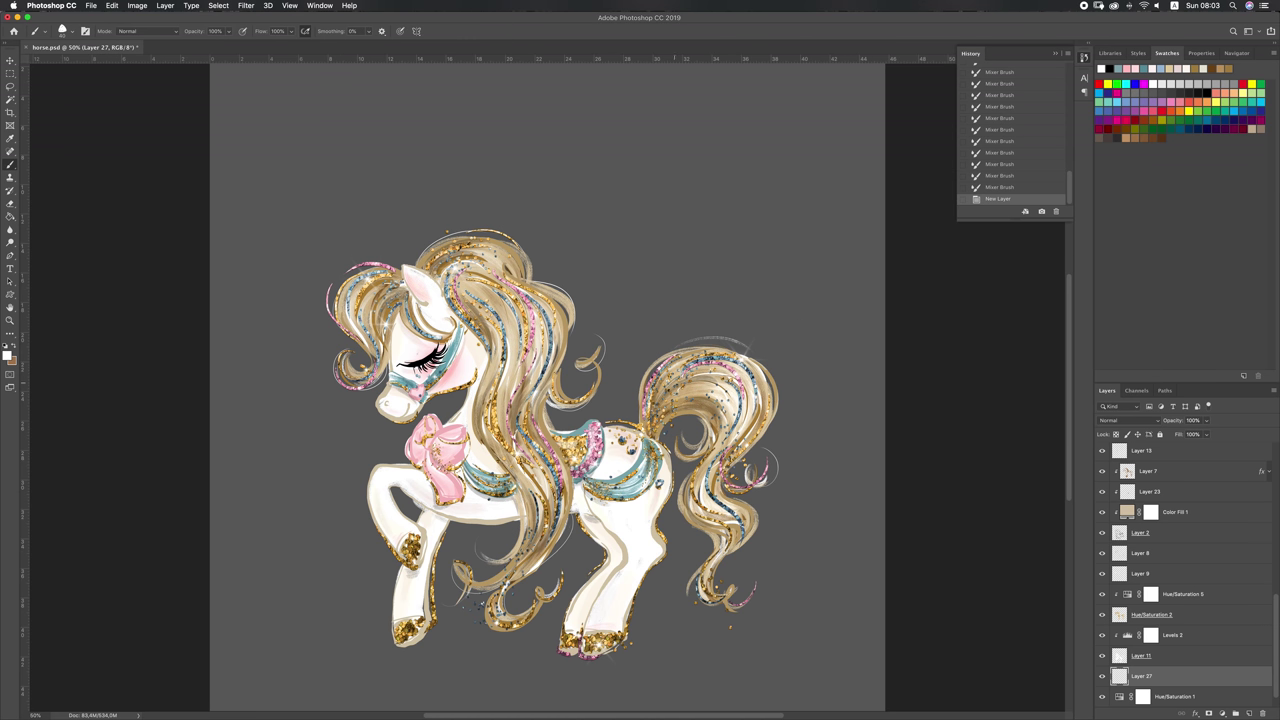
Paint white light streaks down the back leg and along the front leg.
mouse_move(600, 429)
mouse_down()
mouse_move(644, 432)
mouse_move(676, 484)
mouse_move(661, 512)
mouse_up()
key(ctrl+z)
key(ctrl+z)
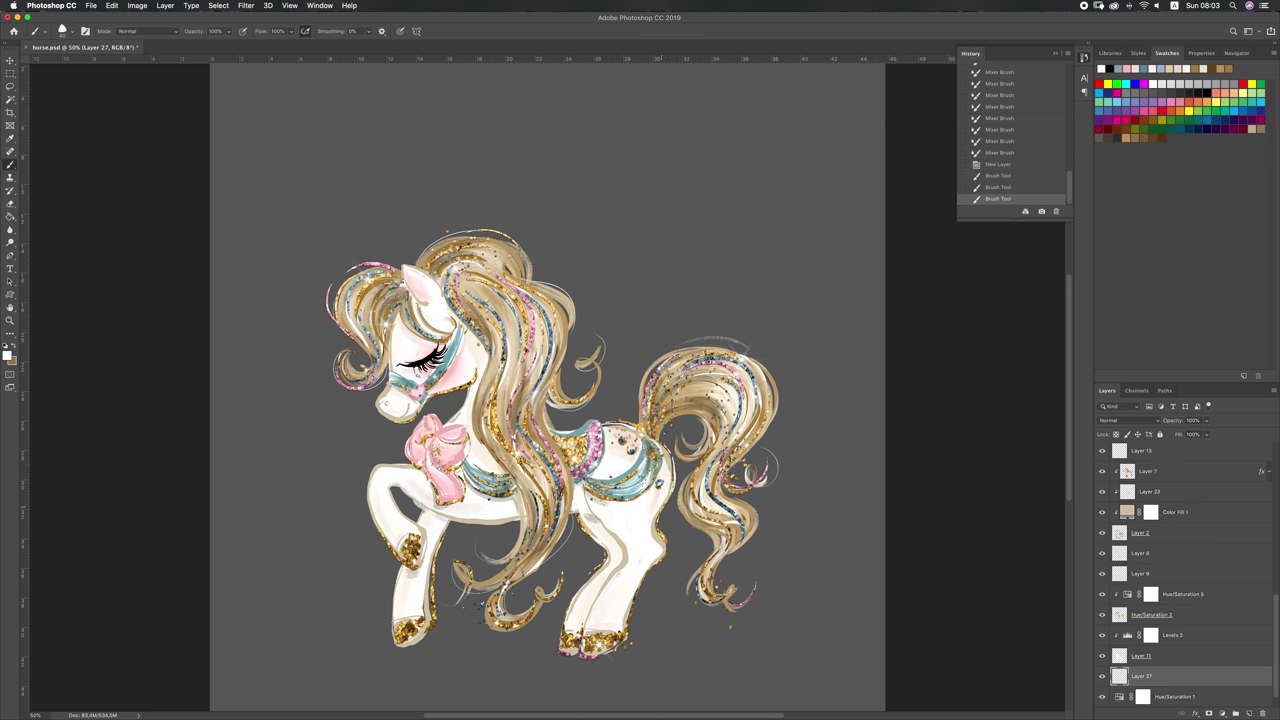
click(614, 570)
key(ctrl+z)
mouse_move(580, 586)
mouse_down()
mouse_move(566, 626)
mouse_move(620, 642)
mouse_up()
mouse_move(394, 484)
mouse_down()
mouse_move(432, 510)
mouse_move(525, 523)
mouse_up()
Dab white highlights near the saddle and on the cheek.
click(462, 412)
click(428, 400)
key(ctrl+z)
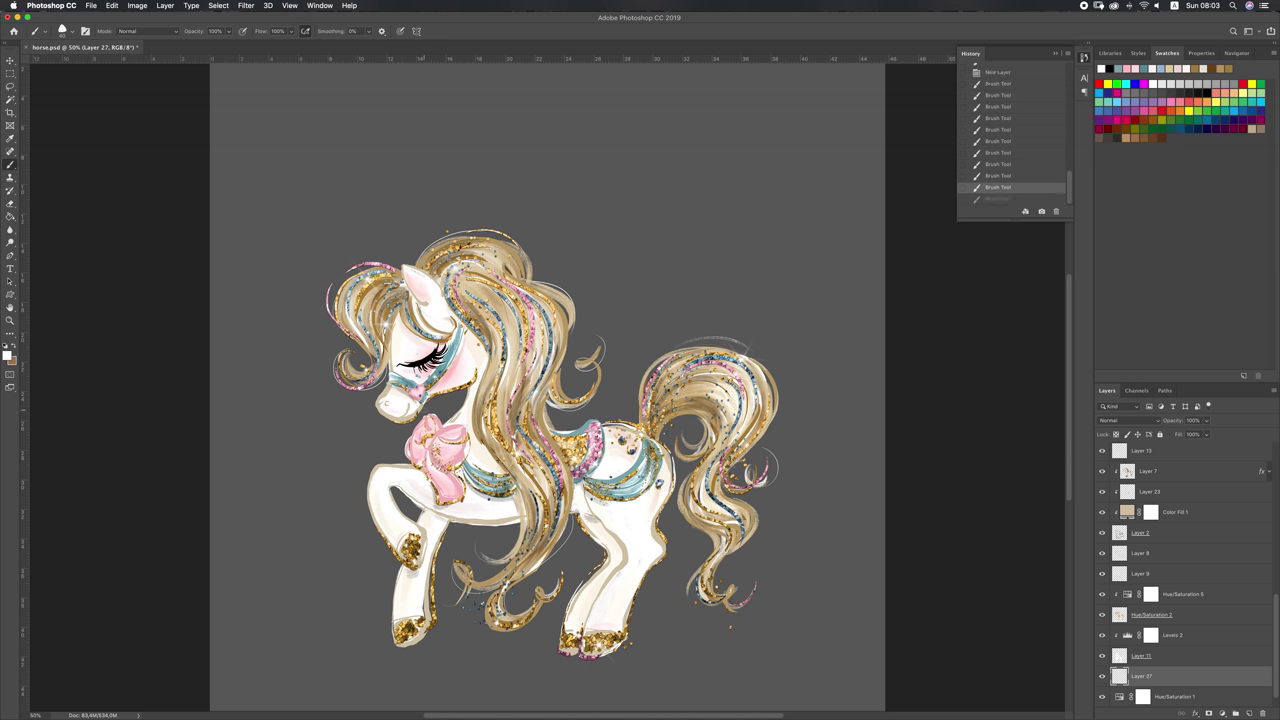
key(ctrl+shift+z)
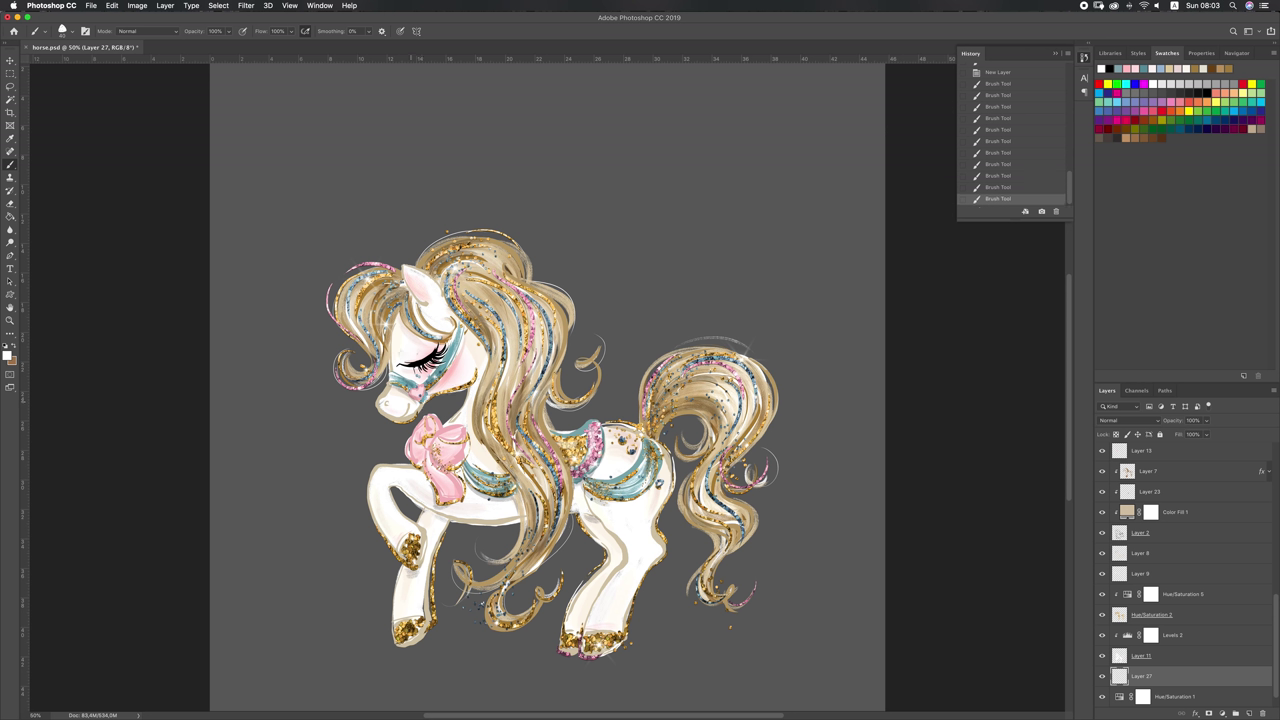
click(379, 401)
With a smaller brush, try a light stroke on the belly curl, finally undoing it.
key(bracketleft)
drag(482, 560, 500, 558)
key(super+z)
drag(481, 562, 481, 536)
key(super+z)
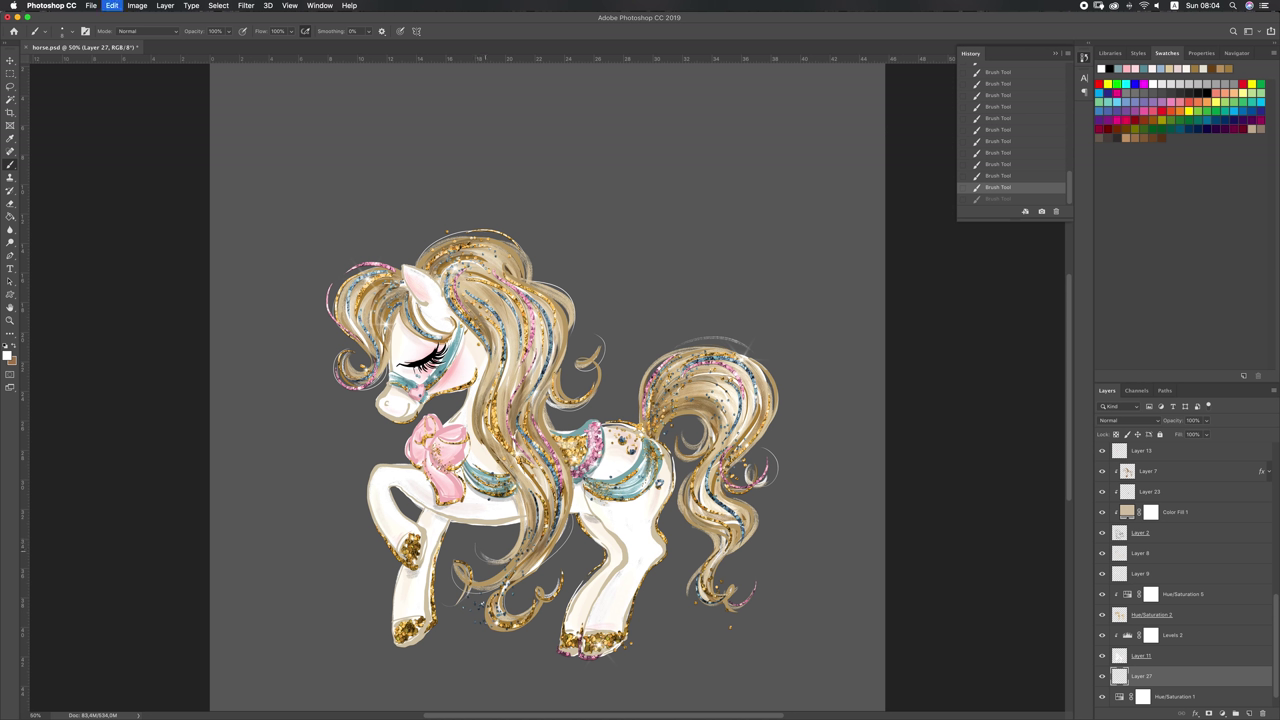
key(super+shift+z)
key(super+z)
key(super+shift+z)
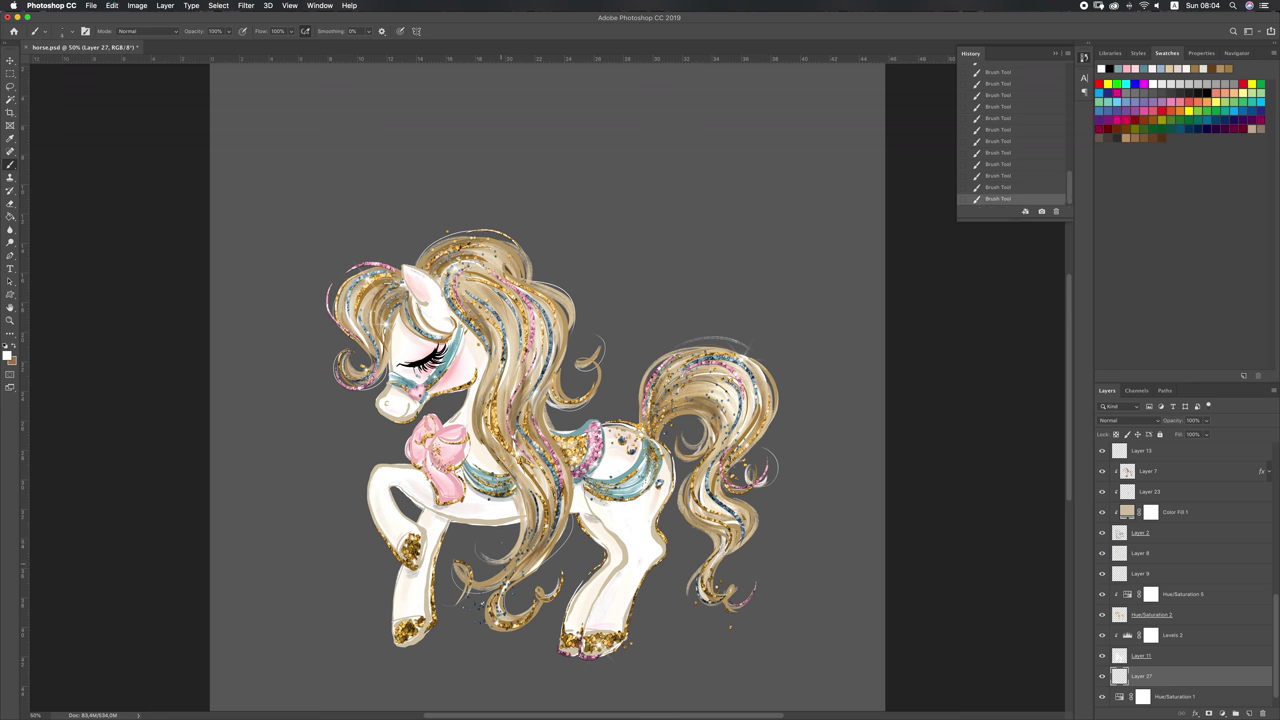
key(super+z)
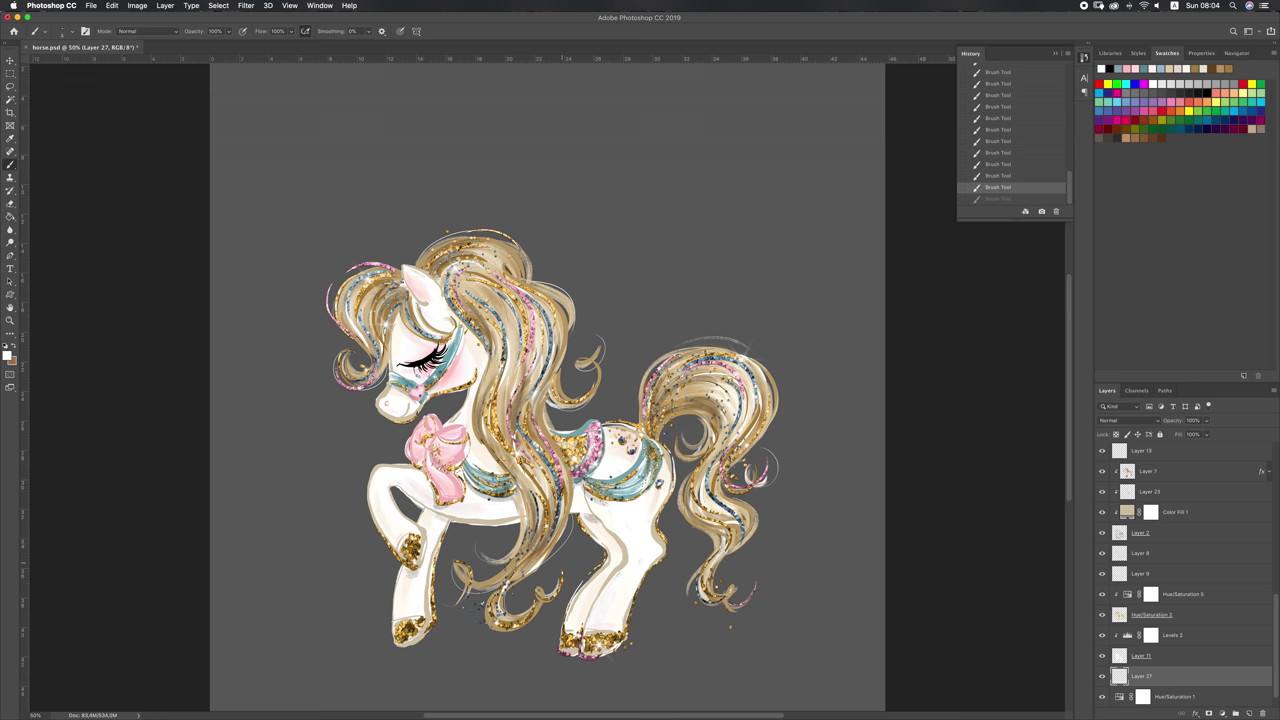
super+click(712, 366)
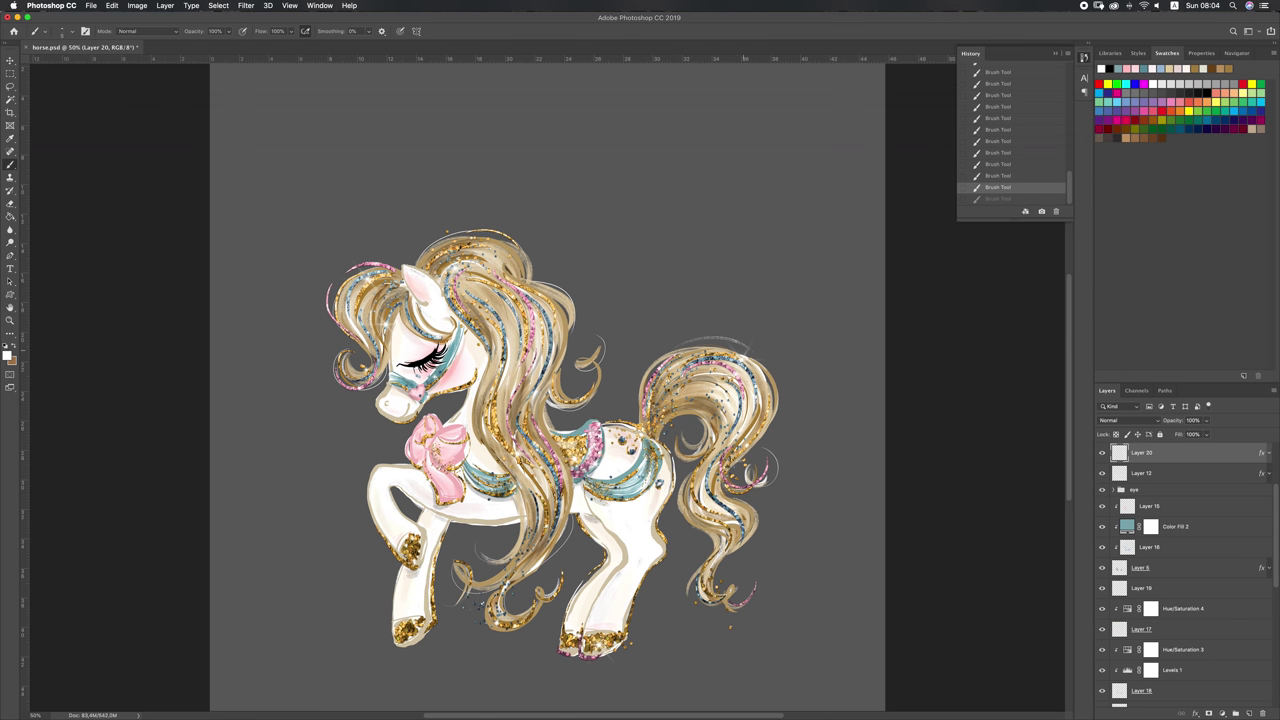
Compare the pony with and without the last stroke, keeping it restored.
key(super+shift+z)
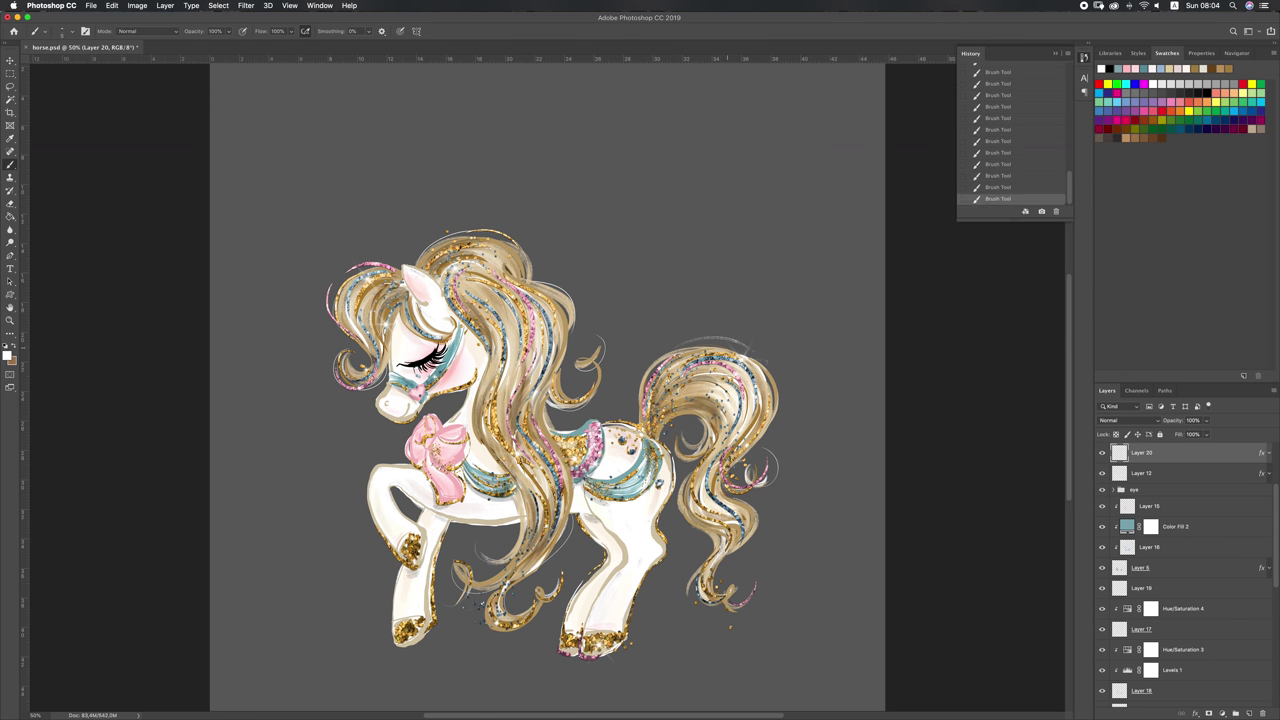
key(super+z)
key(super+shift+z)
key(ctrl+z)
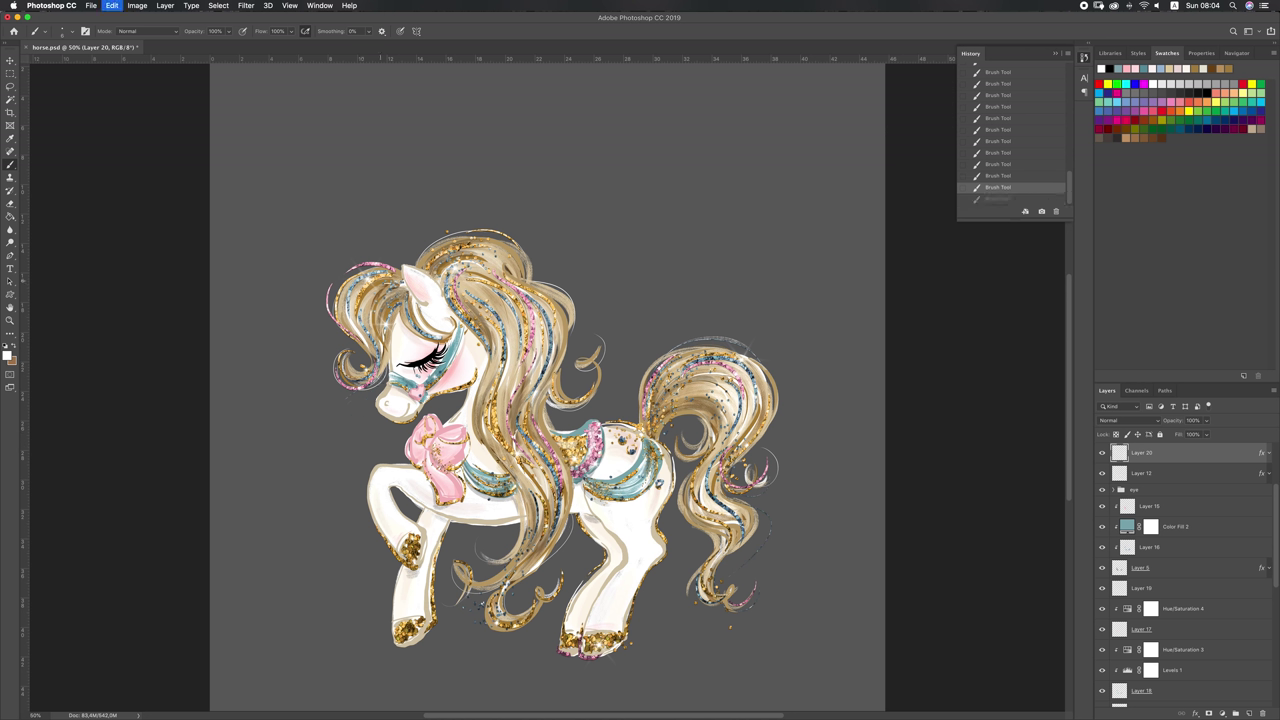
key(ctrl+shift+z)
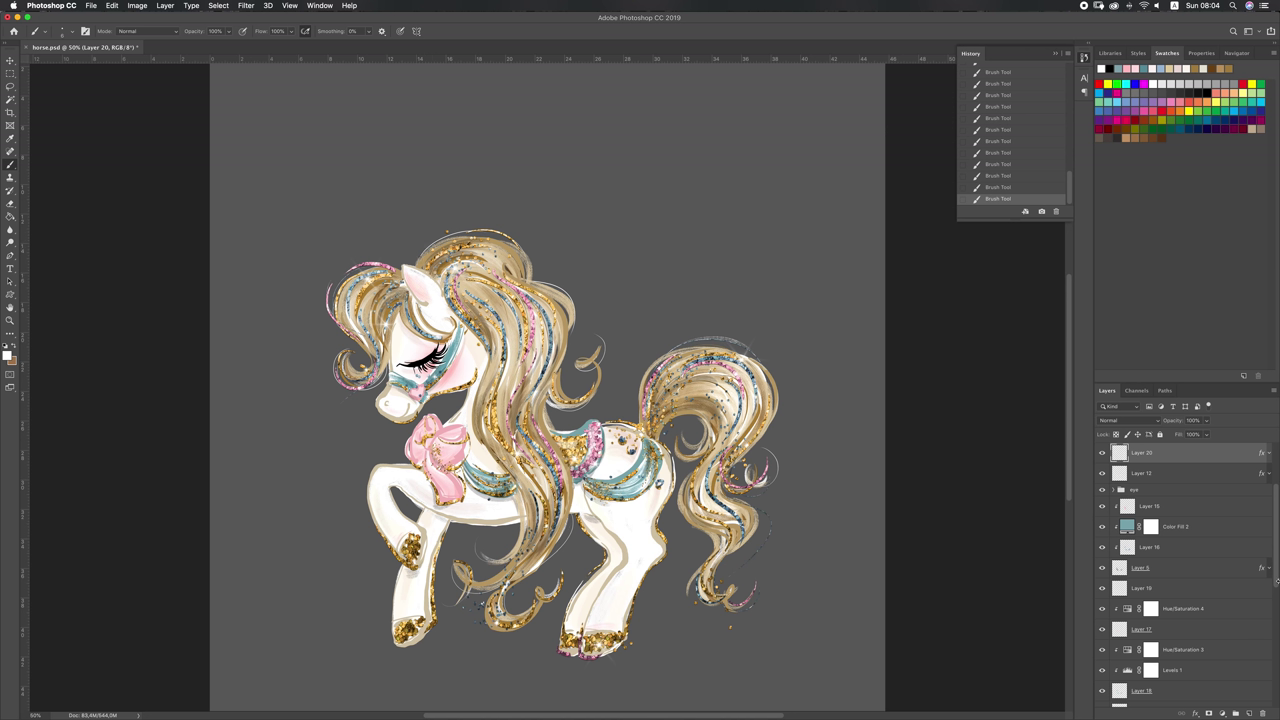
Hide the Hue/Saturation 1 layer so the pony shows on white again.
scroll(1277, 590, down, 3)
scroll(1200, 620, down, 3)
scroll(1150, 660, down, 4)
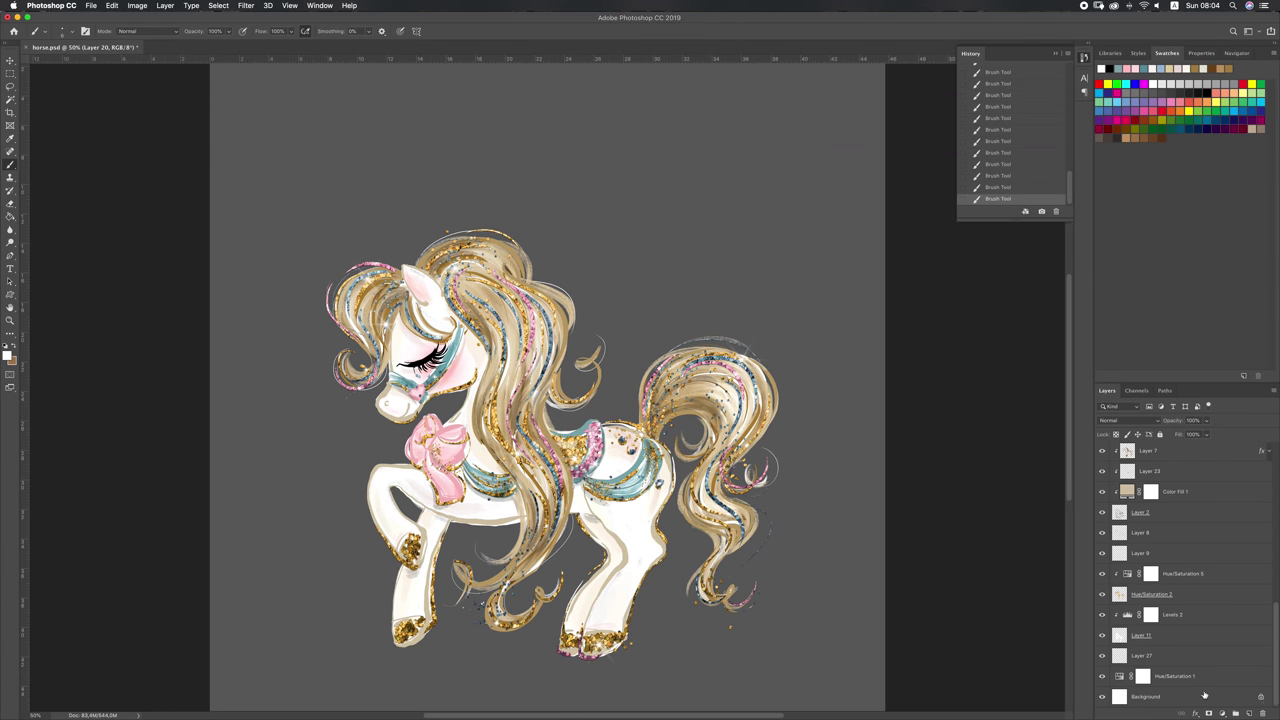
click(1102, 676)
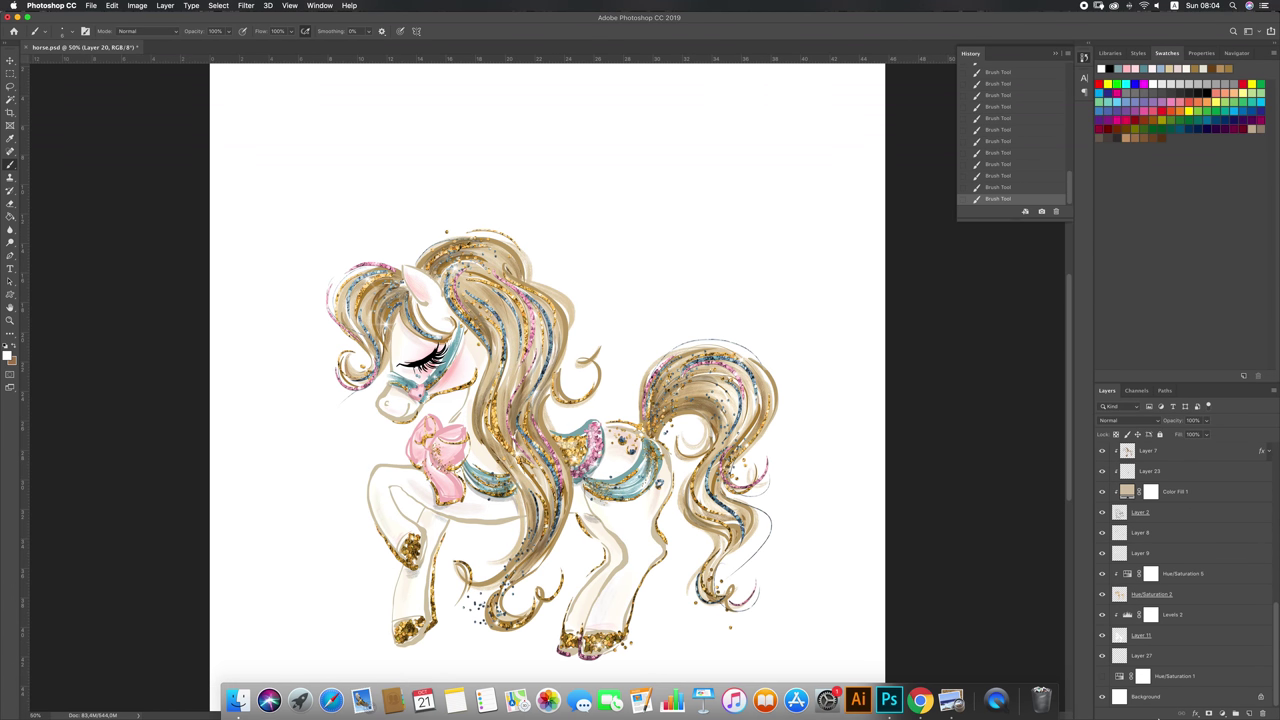